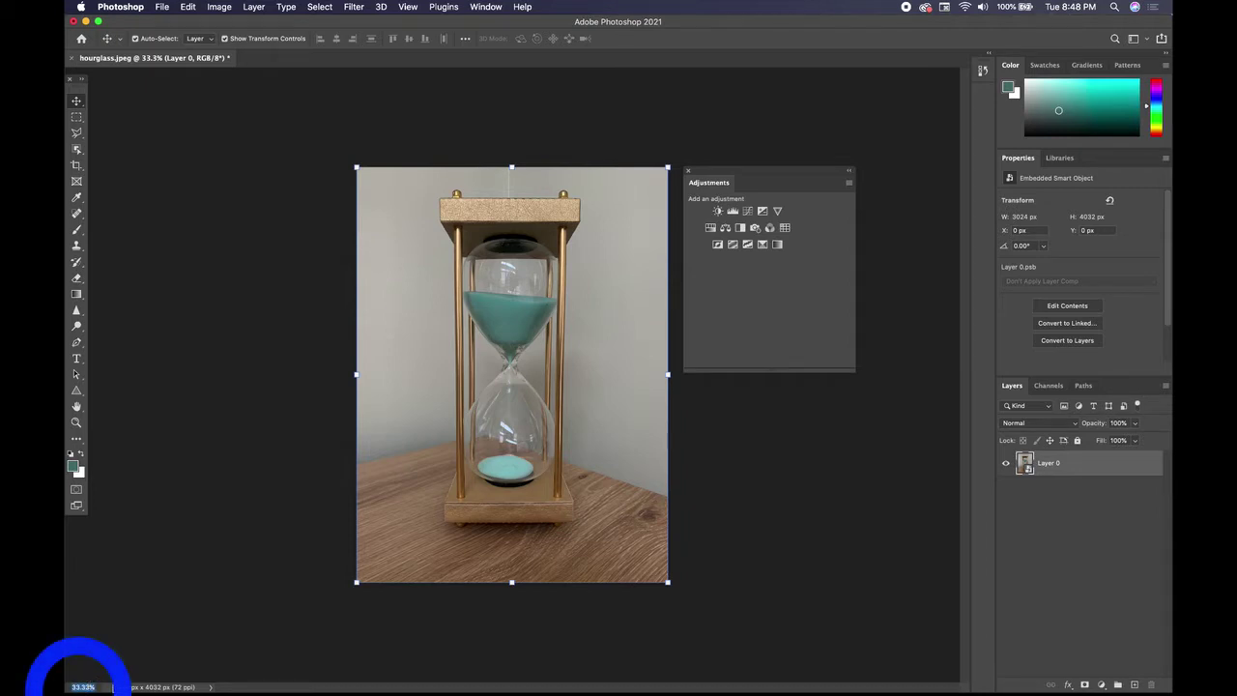
- Zoom the hourglass photo to 50%, add a Brightness/Contrast adjustment layer and move the Adjustments panel clear of the image
type("50")
key("Return")
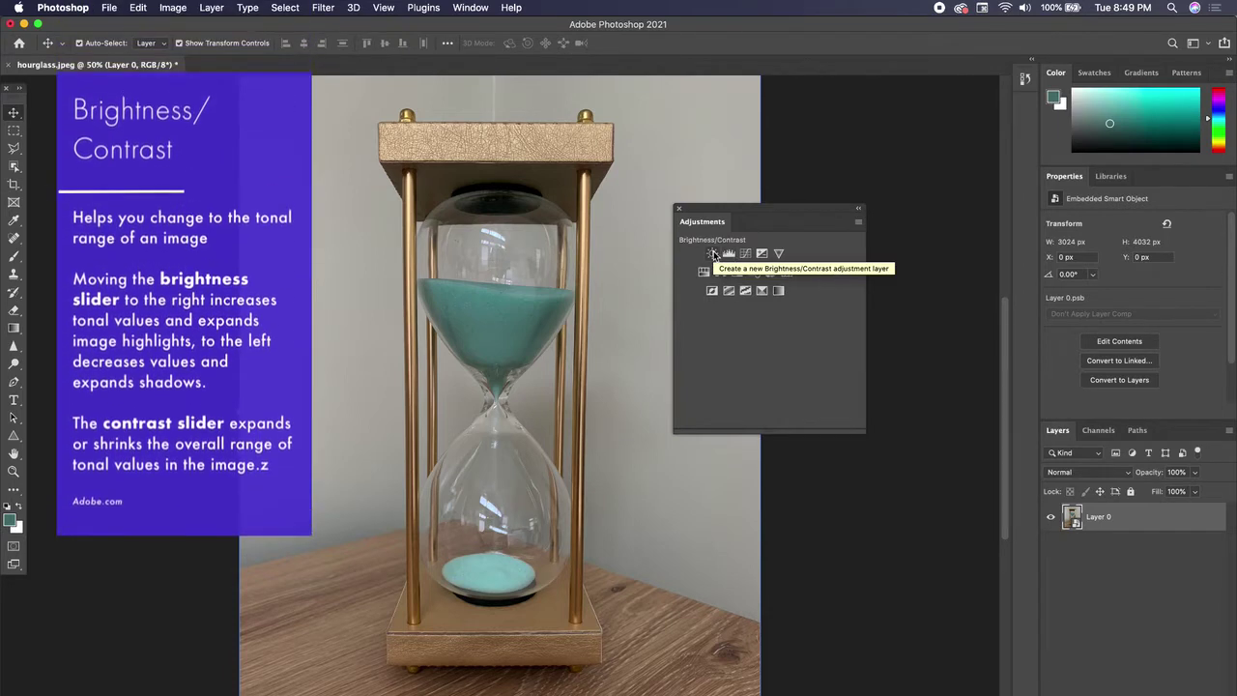
left_click(711, 253)
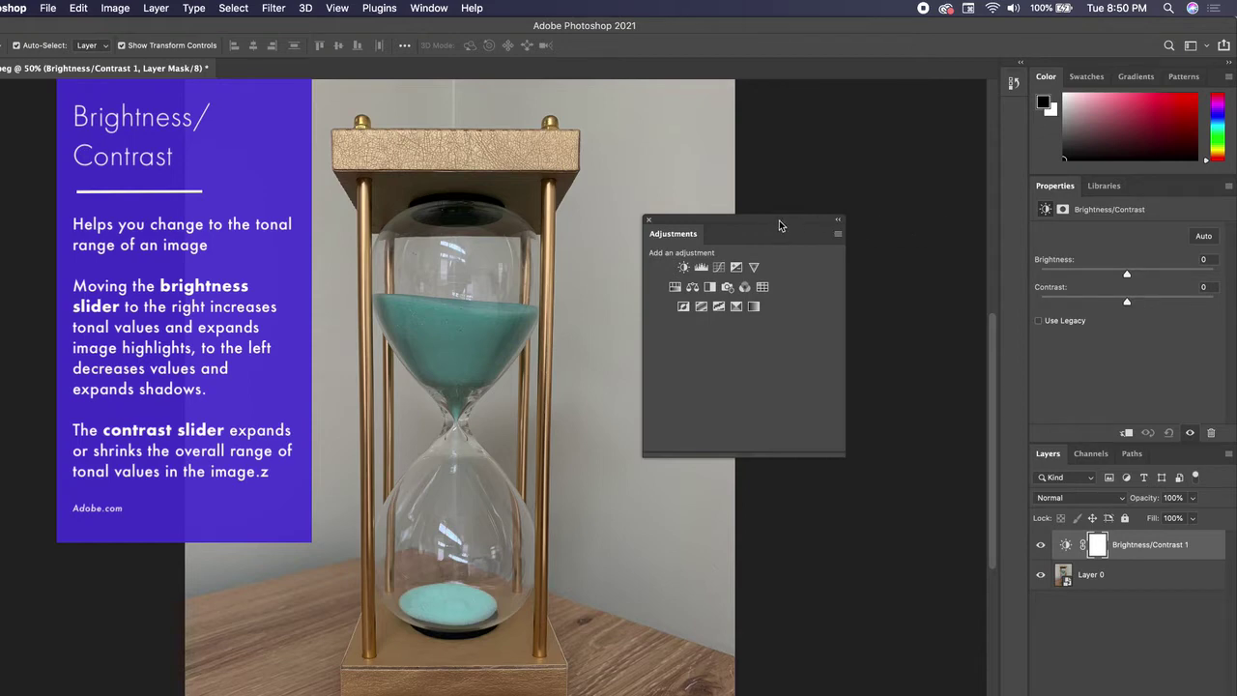
left_click_drag(781, 226, 947, 203)
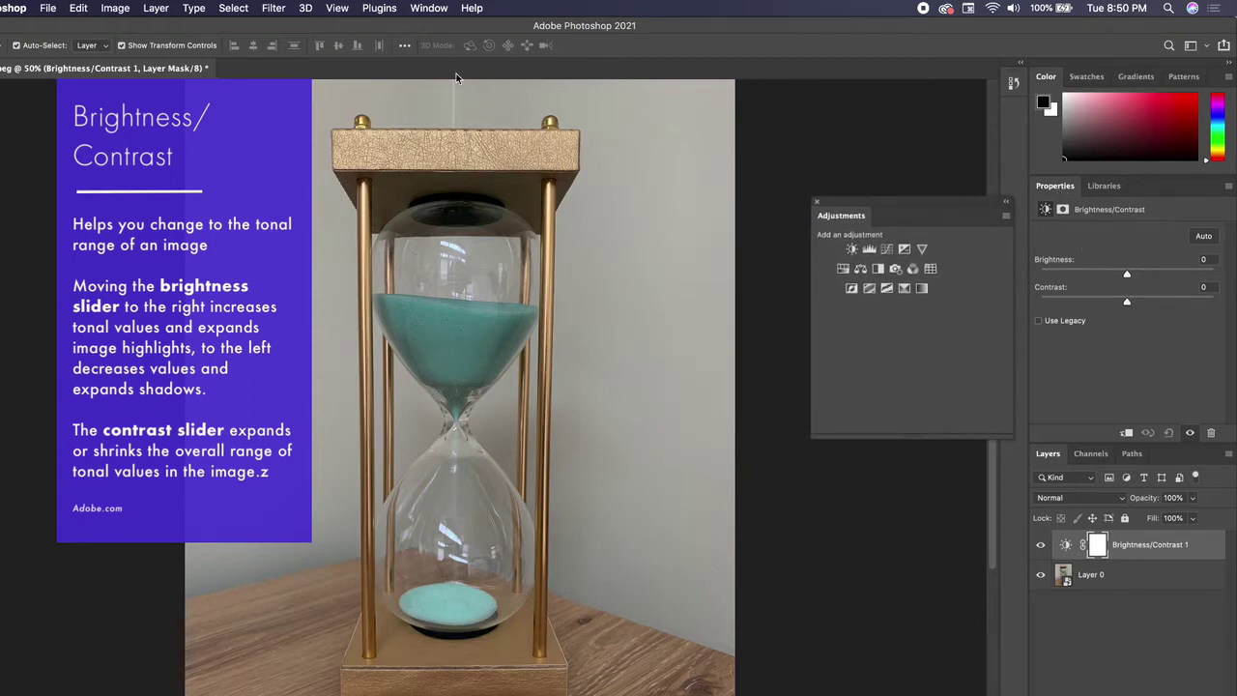
left_click(416, 7)
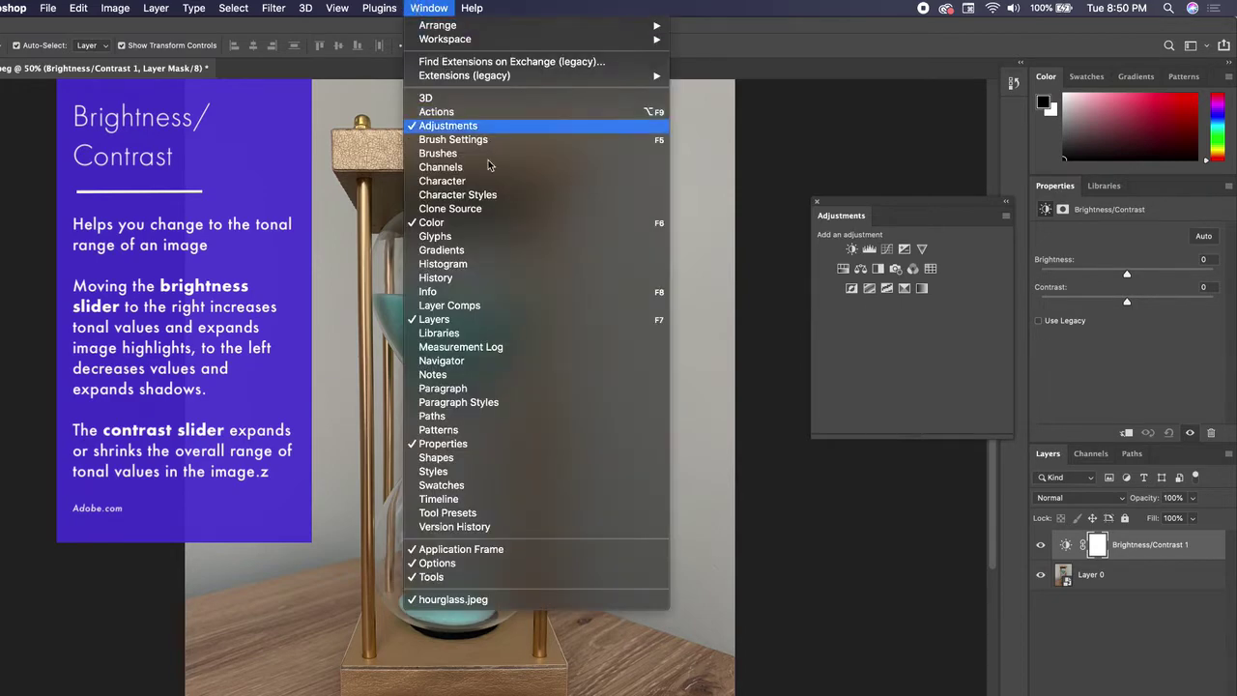
left_click(432, 7)
- Try brightness values of 43 and -43 on the Brightness/Contrast adjustment layer and settle on 24
left_click(1152, 276)
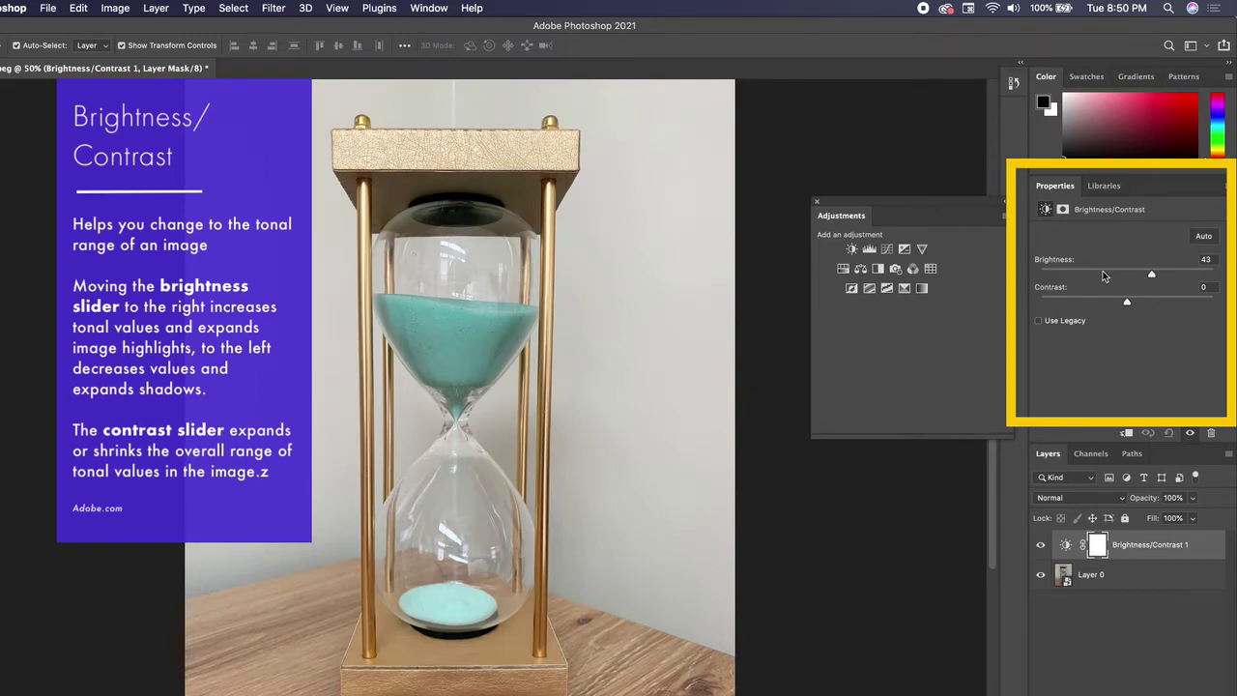
left_click(1104, 276)
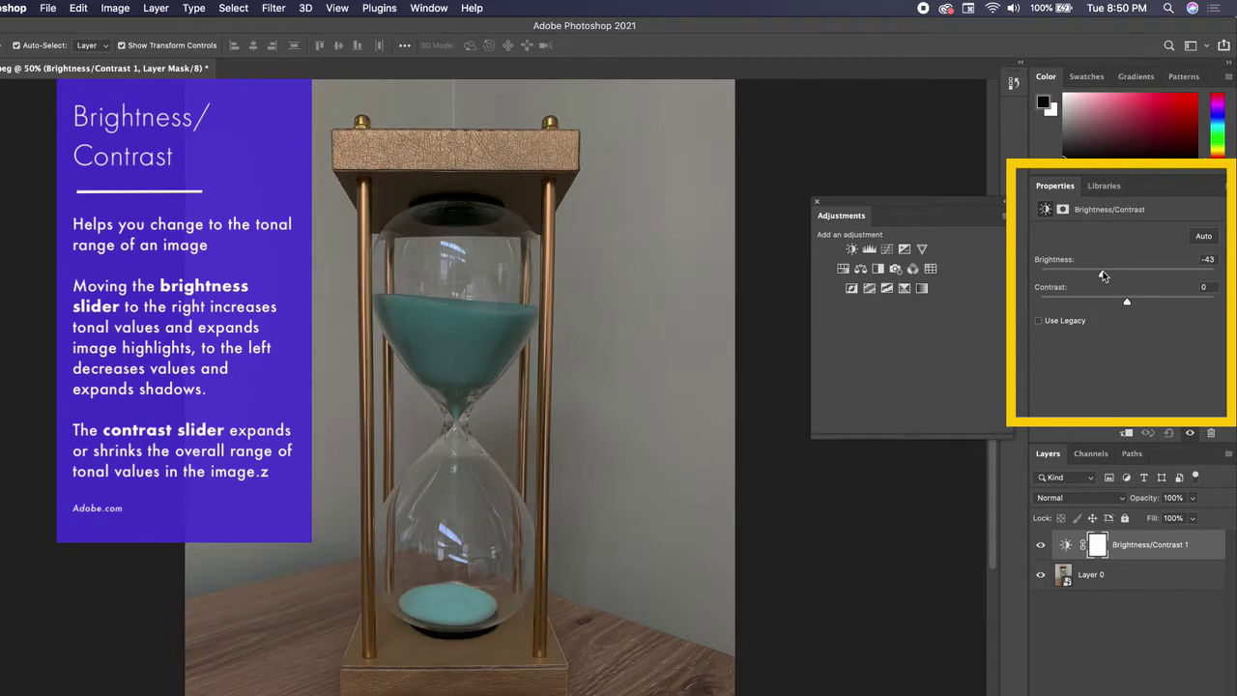
left_click(1131, 275)
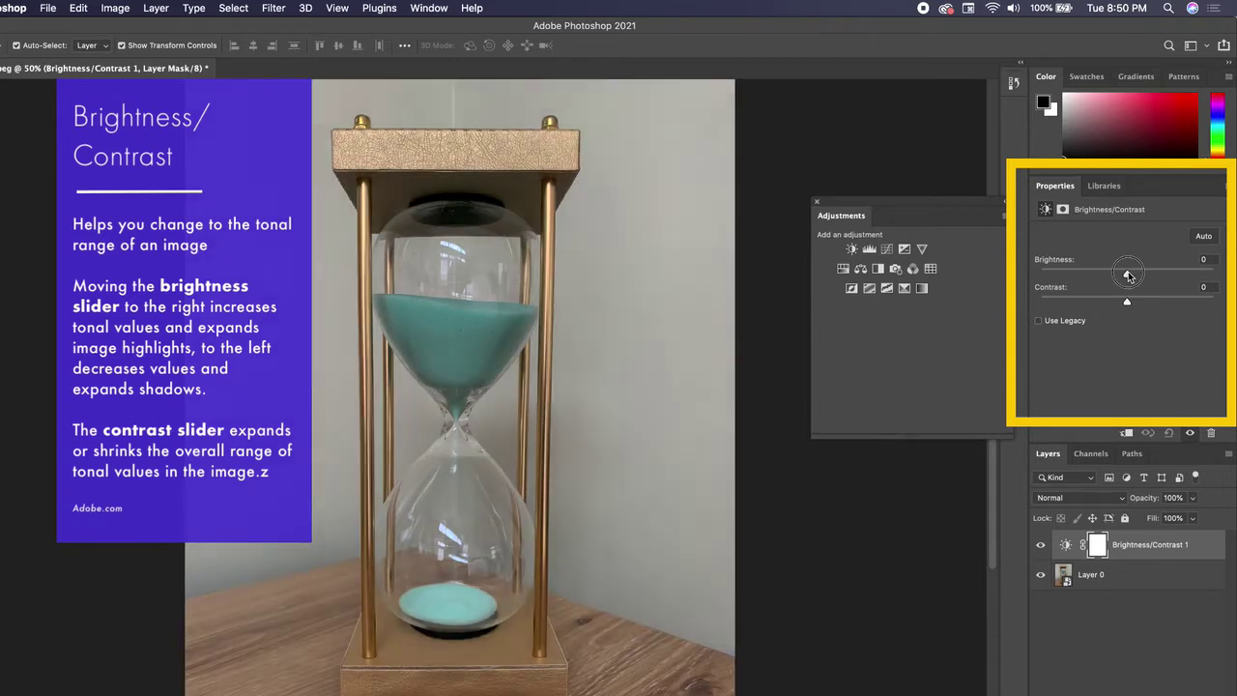
mouse_move(1132, 277)
left_mouse_down()
mouse_move(1211, 272)
mouse_move(1141, 277)
left_mouse_up()
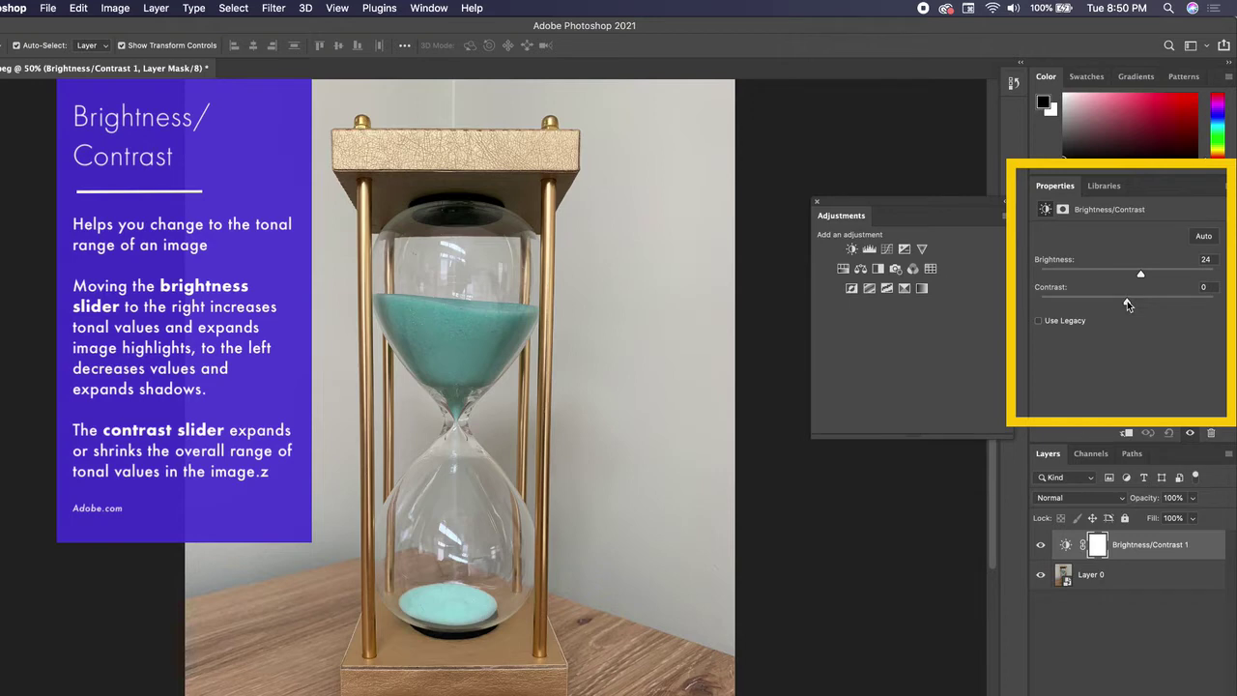
- Try contrast values of 57, 100 and -50 on the Brightness/Contrast adjustment layer and settle on 50
left_click(1177, 302)
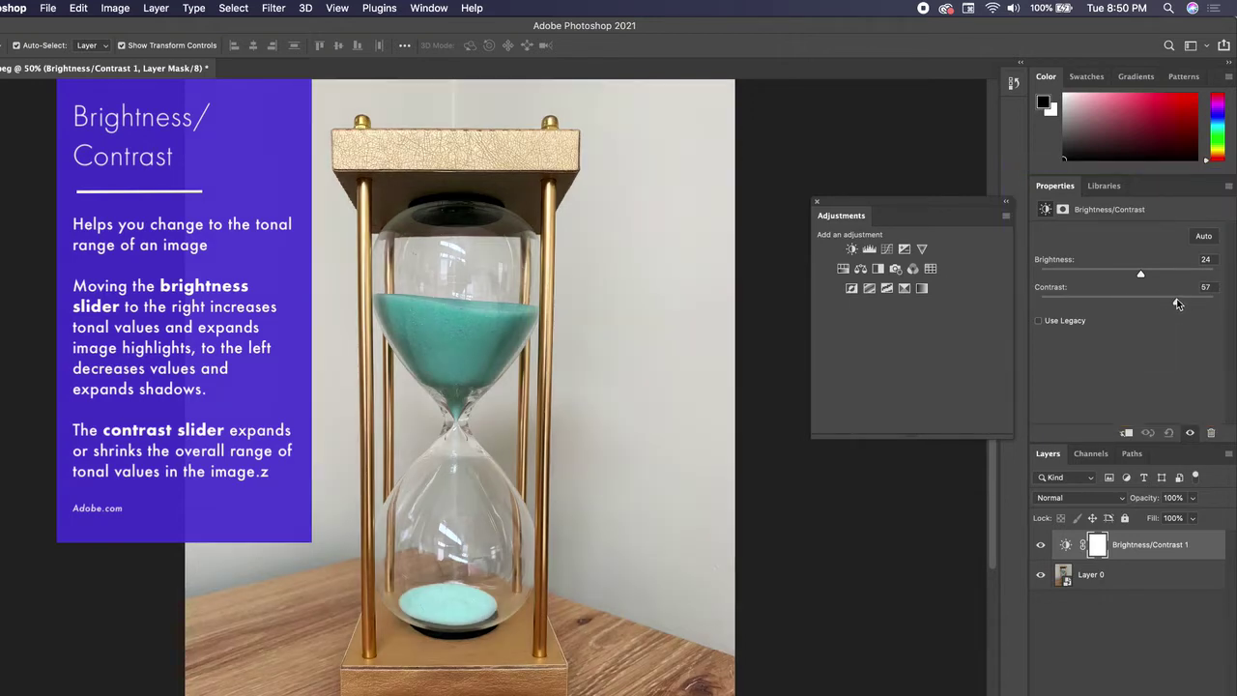
left_click_drag(1177, 303, 1221, 304)
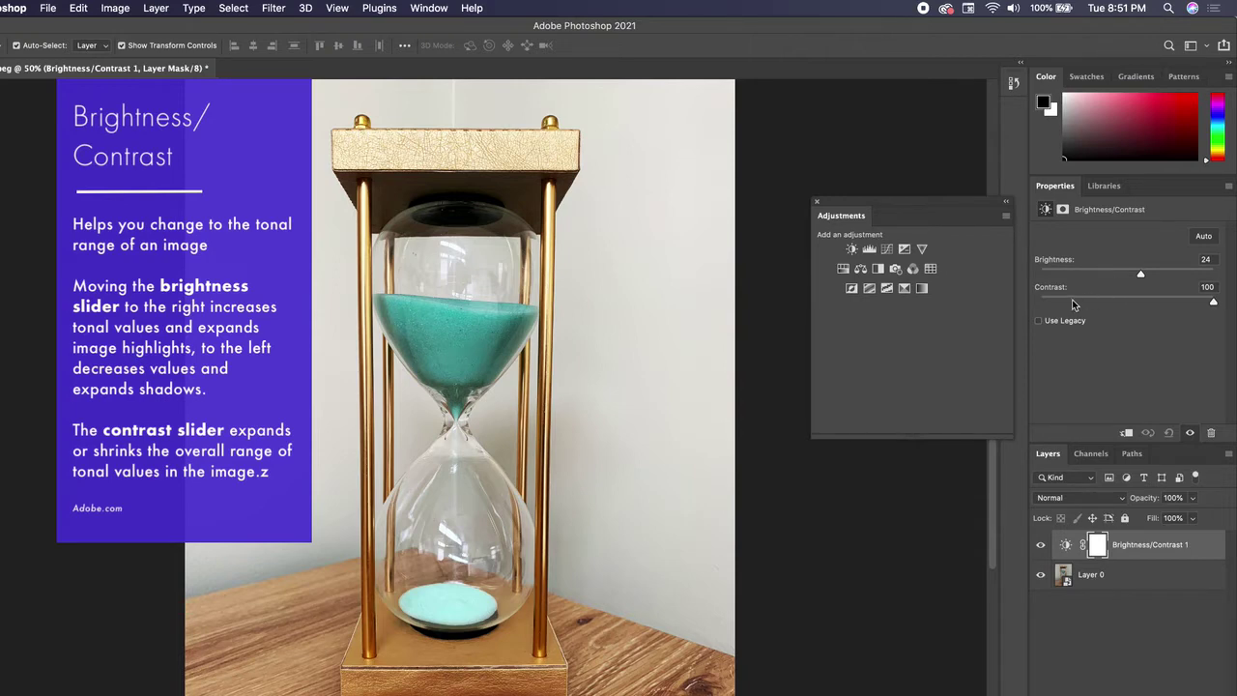
left_click_drag(1072, 300, 1013, 301)
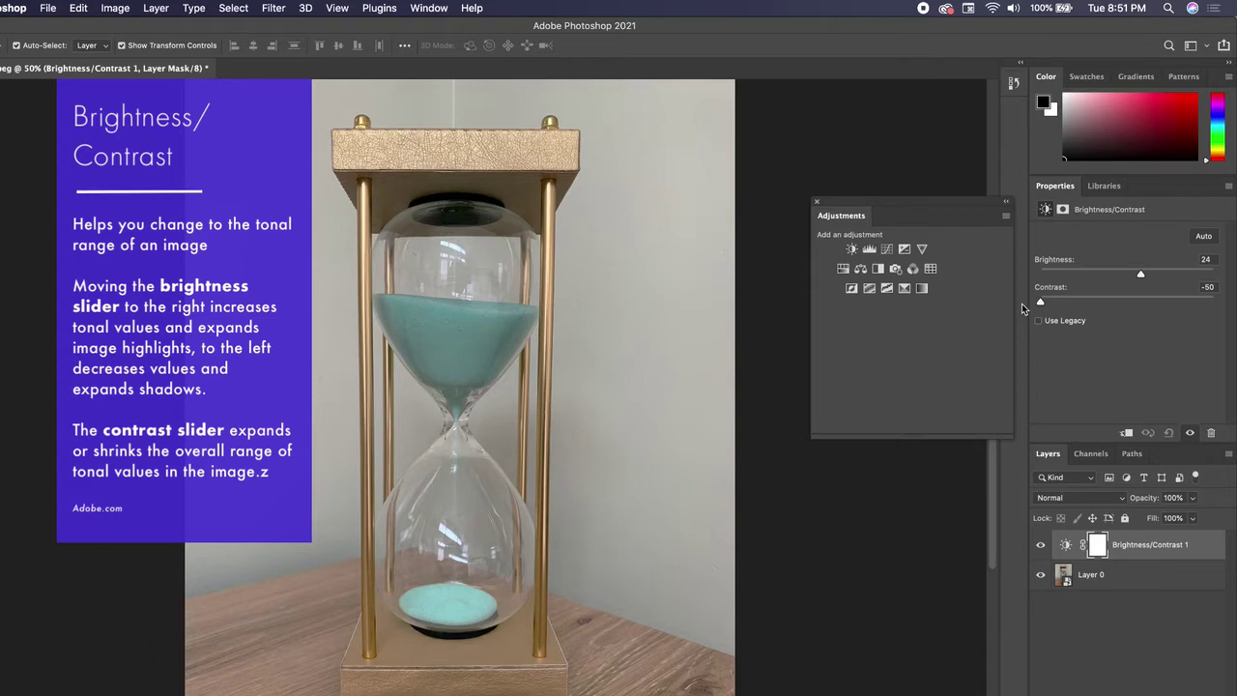
mouse_move(1168, 301)
left_mouse_down()
mouse_move(1212, 302)
mouse_move(1171, 302)
left_mouse_up()
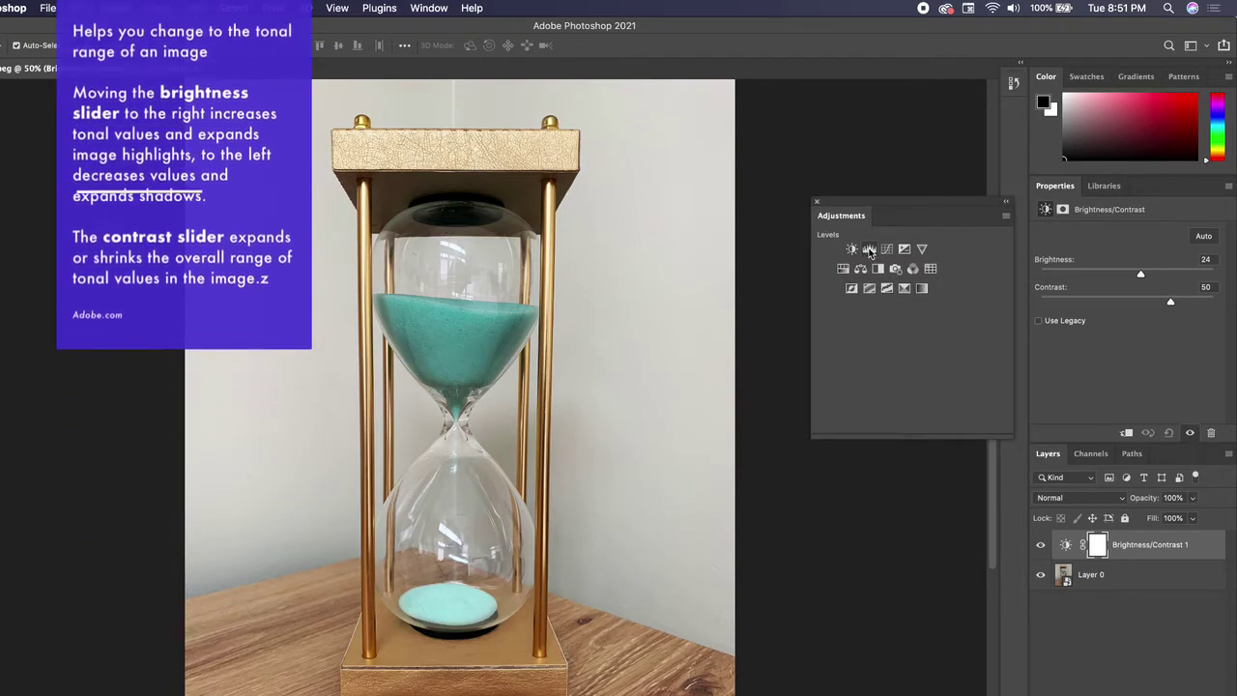
- Add a Levels adjustment layer, float the Properties and Layers panels beside the image and enlarge the Layers panel
left_click(869, 248)
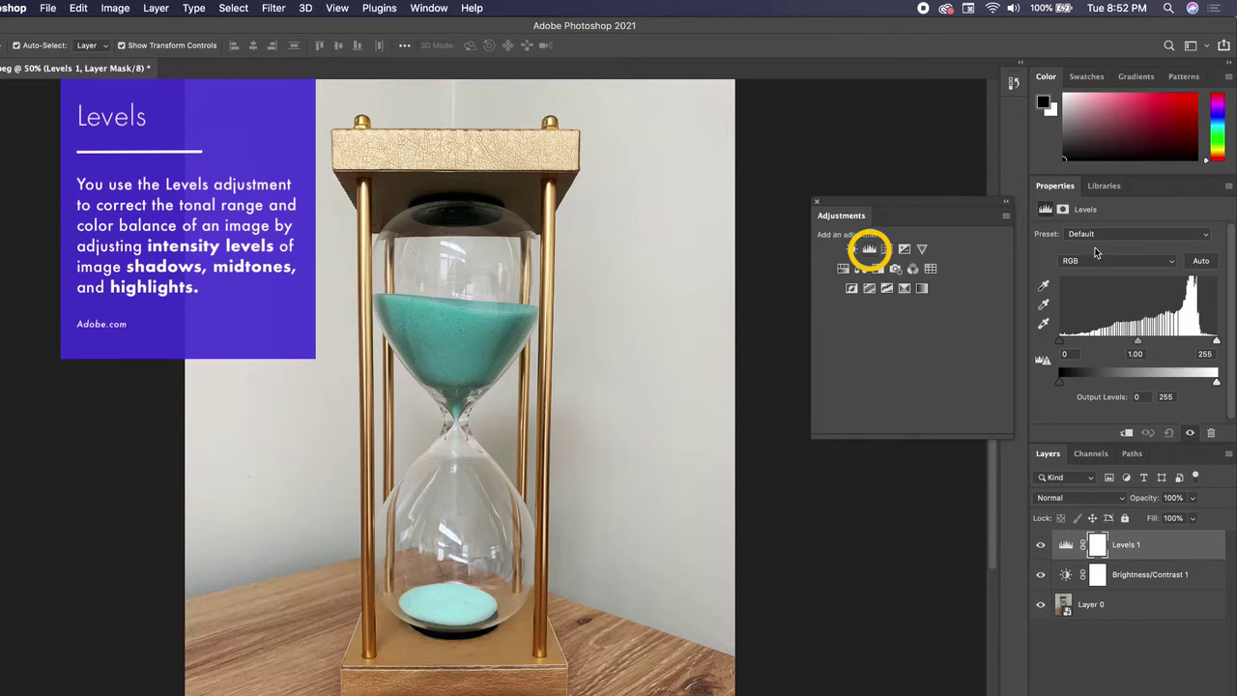
left_click(1064, 190)
left_click_drag(1063, 190, 634, 191)
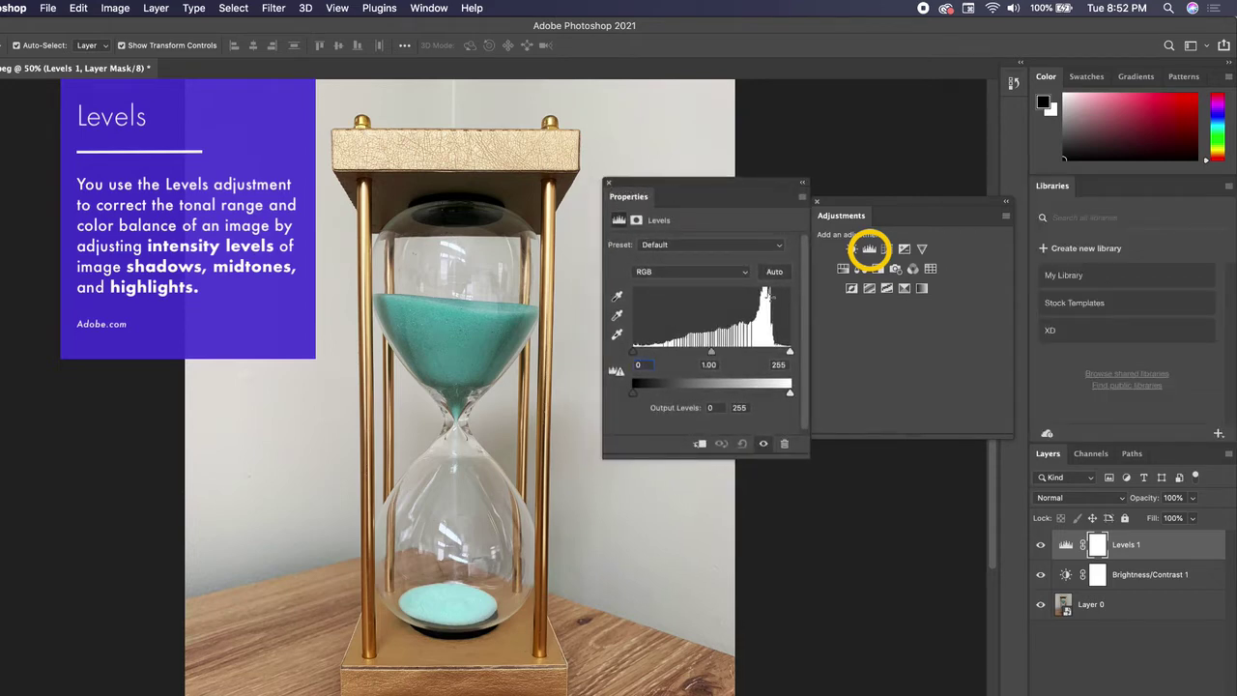
left_click_drag(1048, 453, 841, 357)
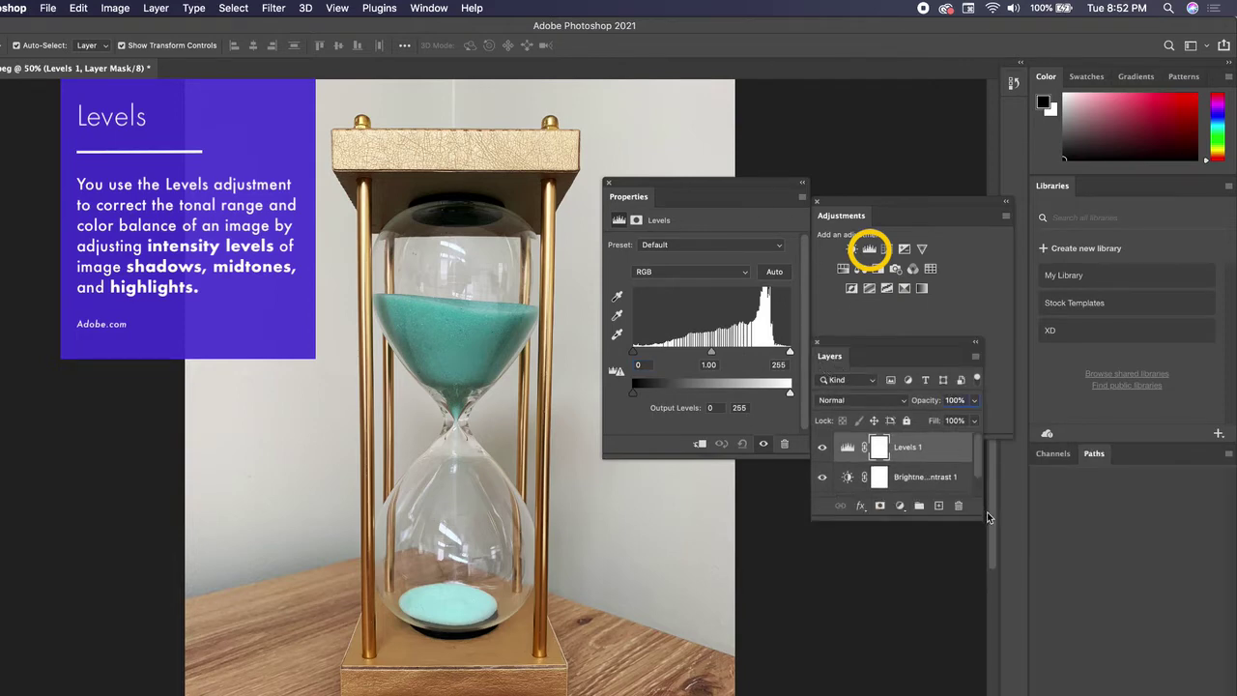
left_click_drag(981, 517, 1010, 578)
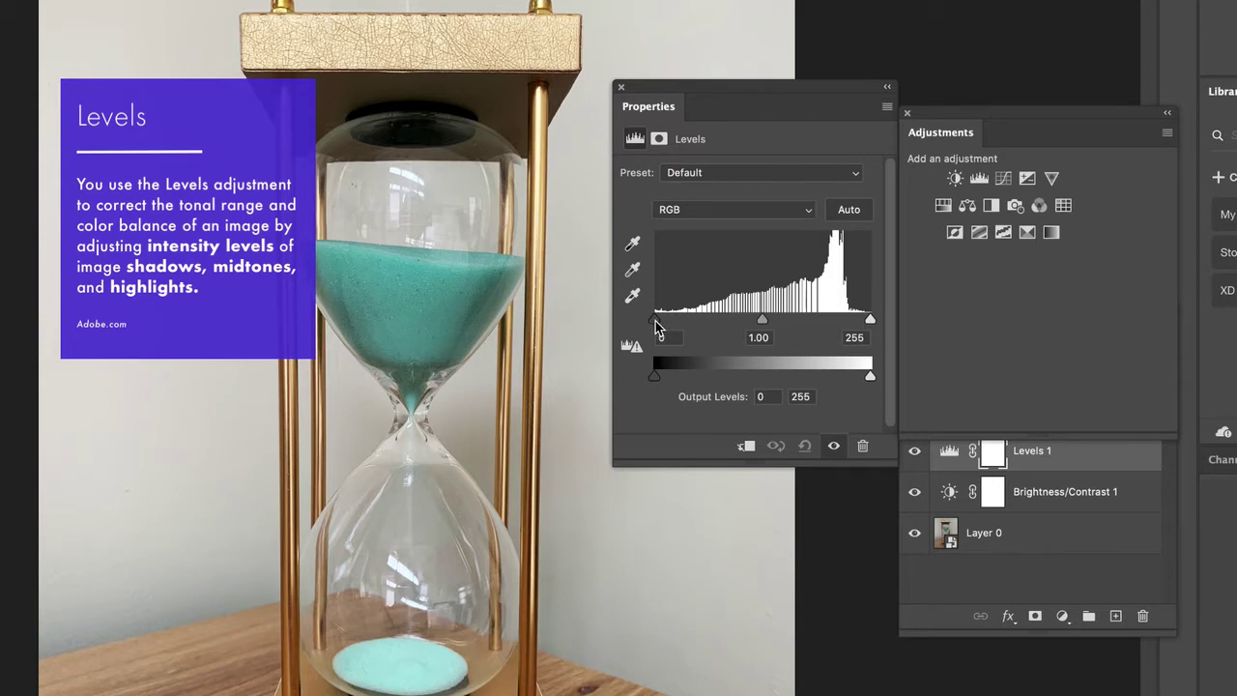
- Try out the Levels shadow and highlight inputs, including shadow values of 45 and 106
left_click(656, 328)
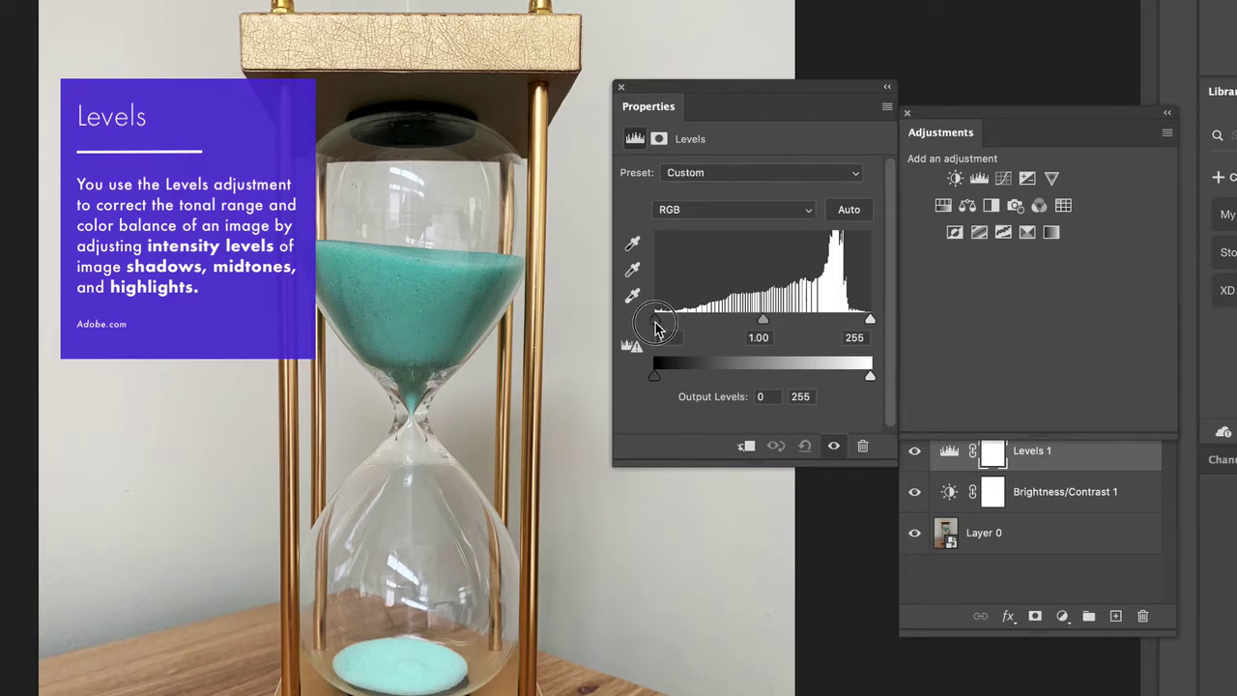
left_click_drag(657, 328, 693, 330)
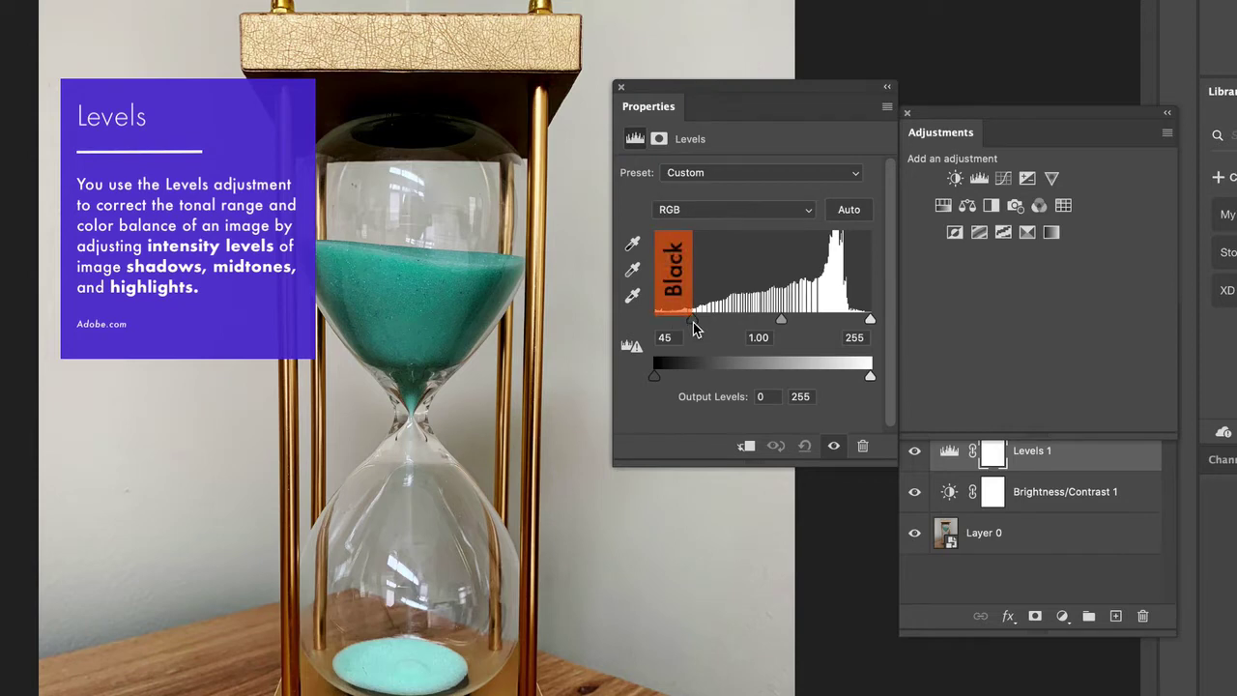
left_click_drag(693, 329, 653, 321)
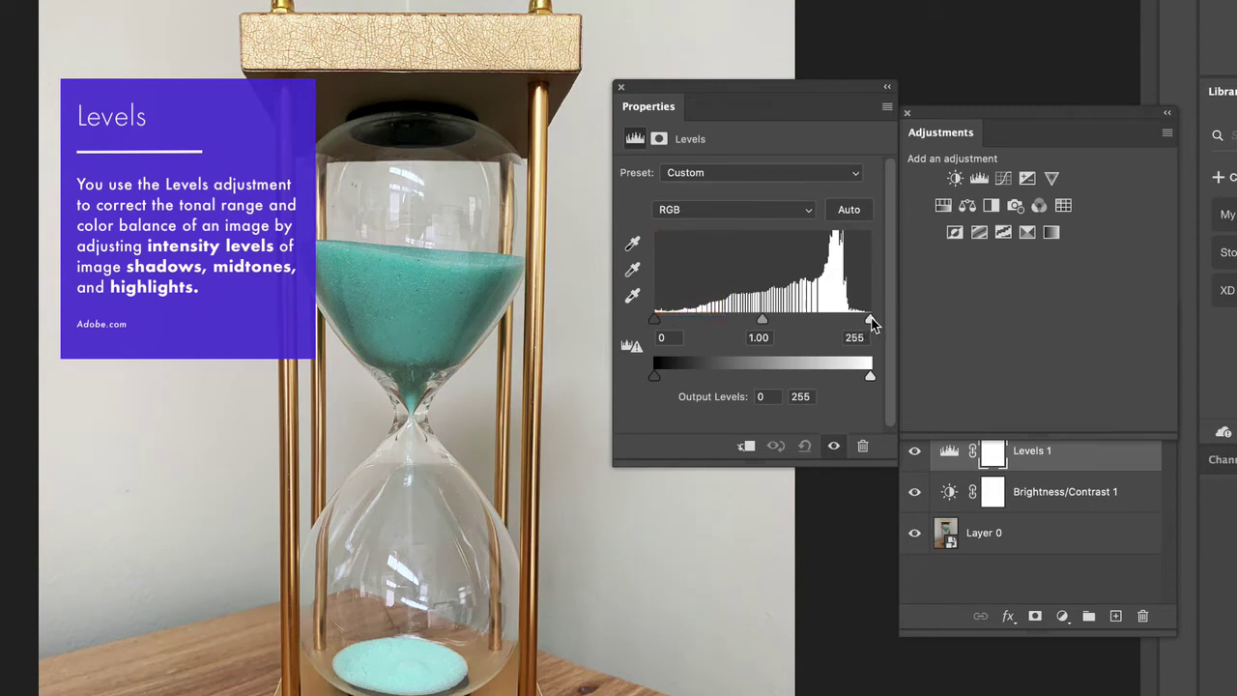
left_click_drag(872, 321, 695, 323)
left_click_drag(655, 320, 747, 327)
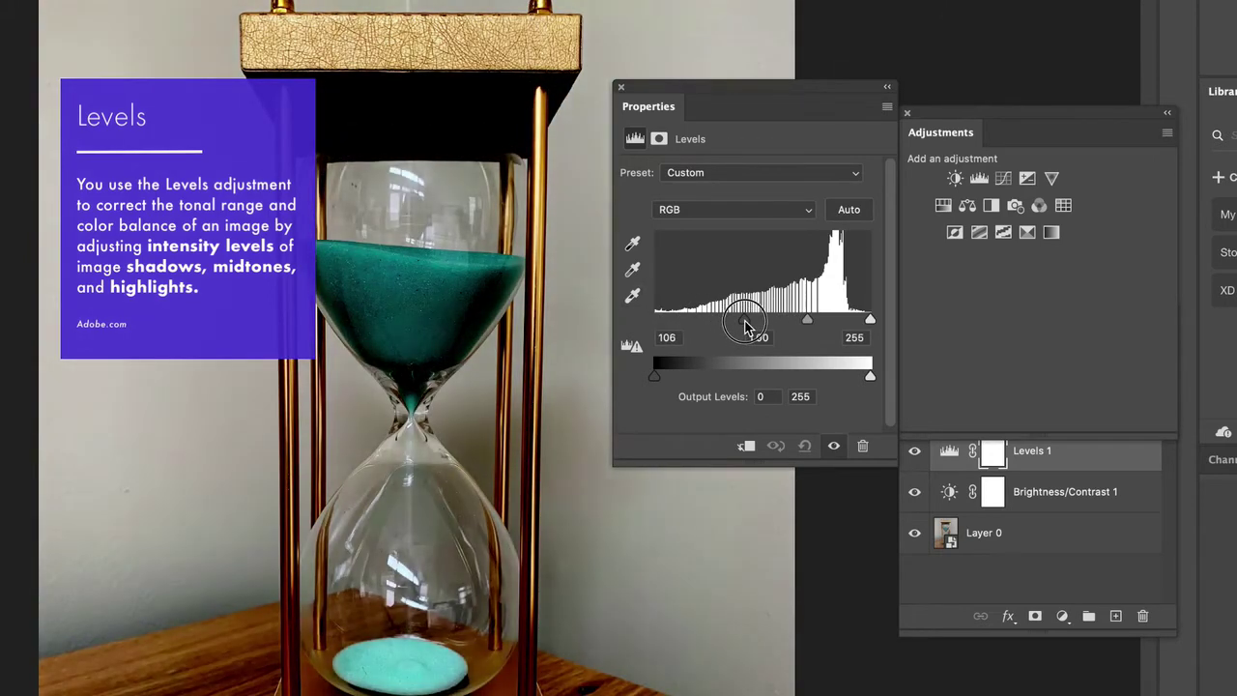
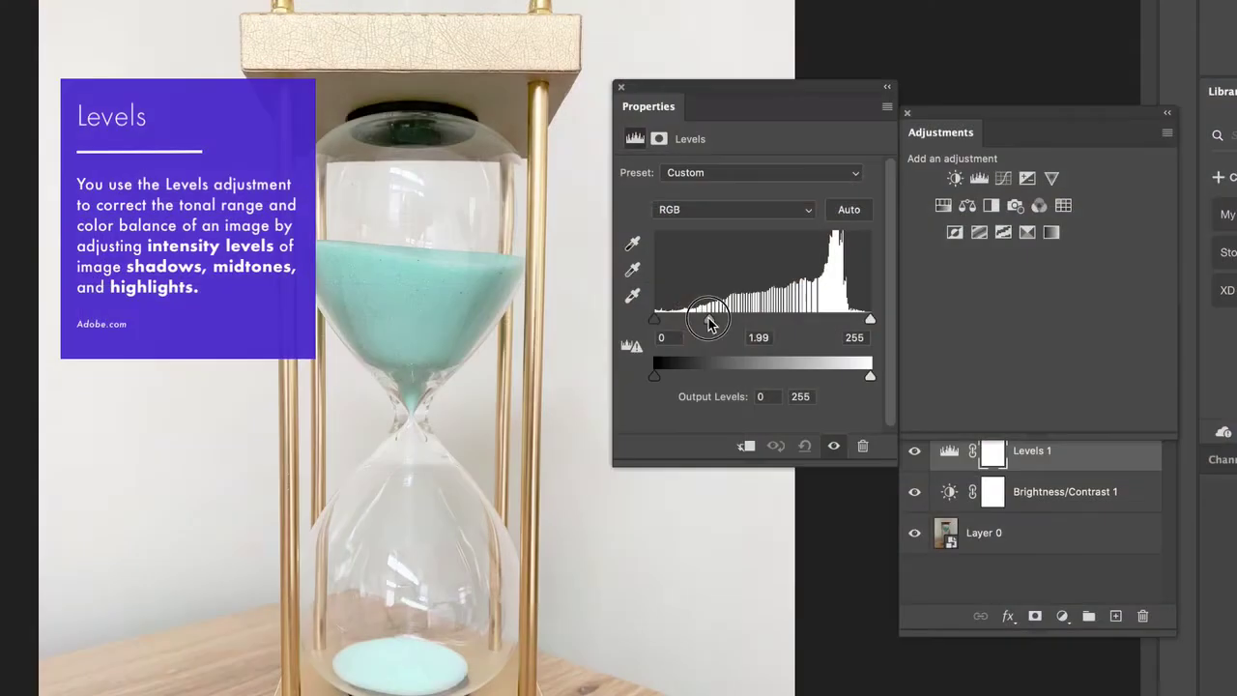
- Set the Levels input values to 24 for shadows, 1.05 for midtones and 246 for highlights
left_click_drag(706, 323, 760, 322)
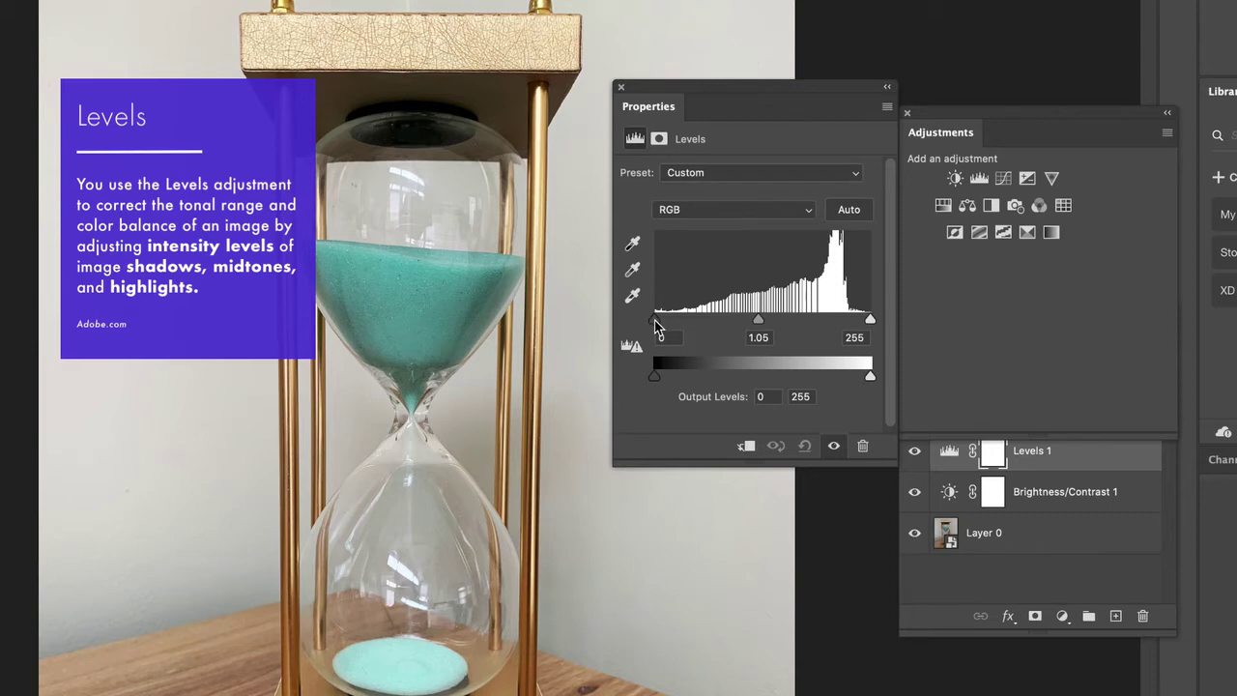
left_click_drag(655, 326, 690, 326)
left_click_drag(869, 322, 830, 323)
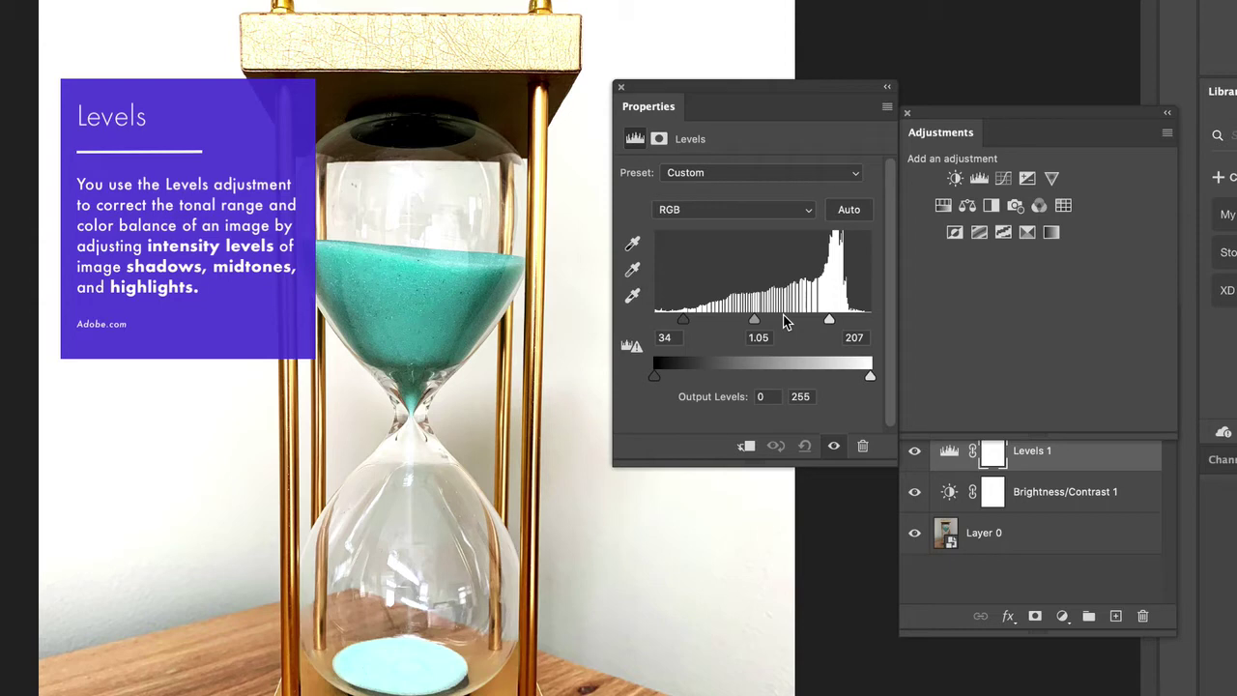
left_click_drag(682, 320, 676, 319)
left_click_drag(829, 320, 862, 324)
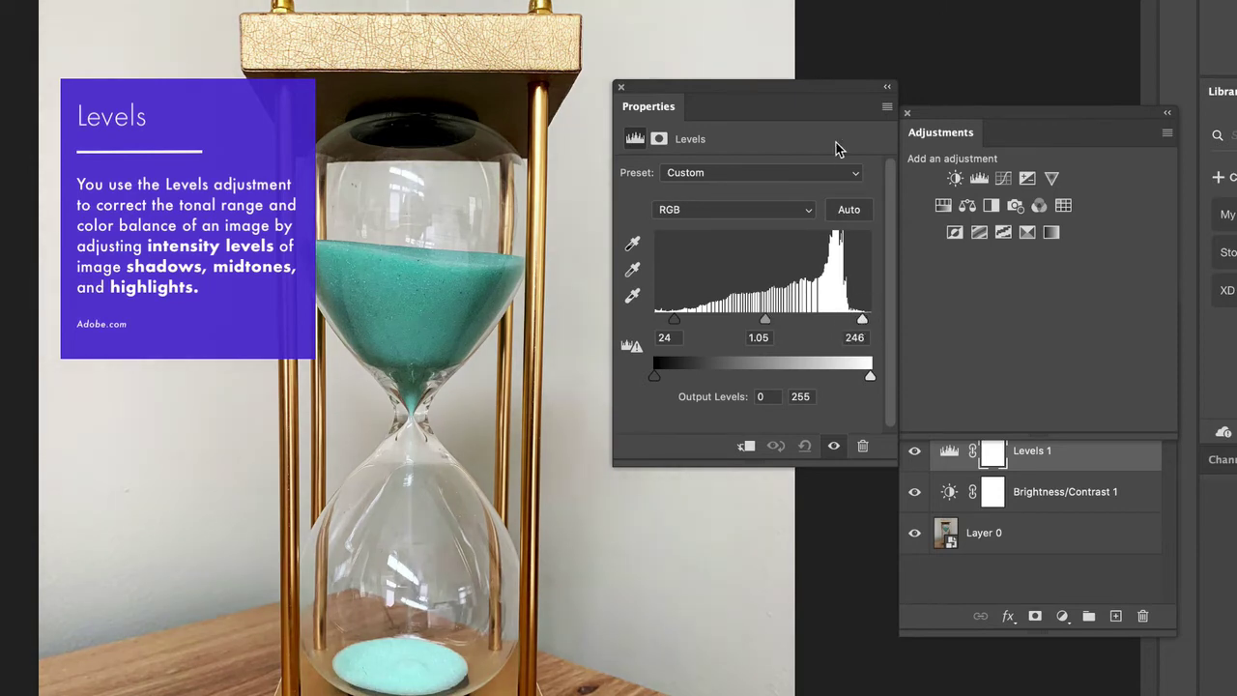
- Arrange the floating Adjustments panel above the Layers panel so that the two do not overlap
left_click_drag(997, 116, 999, 0)
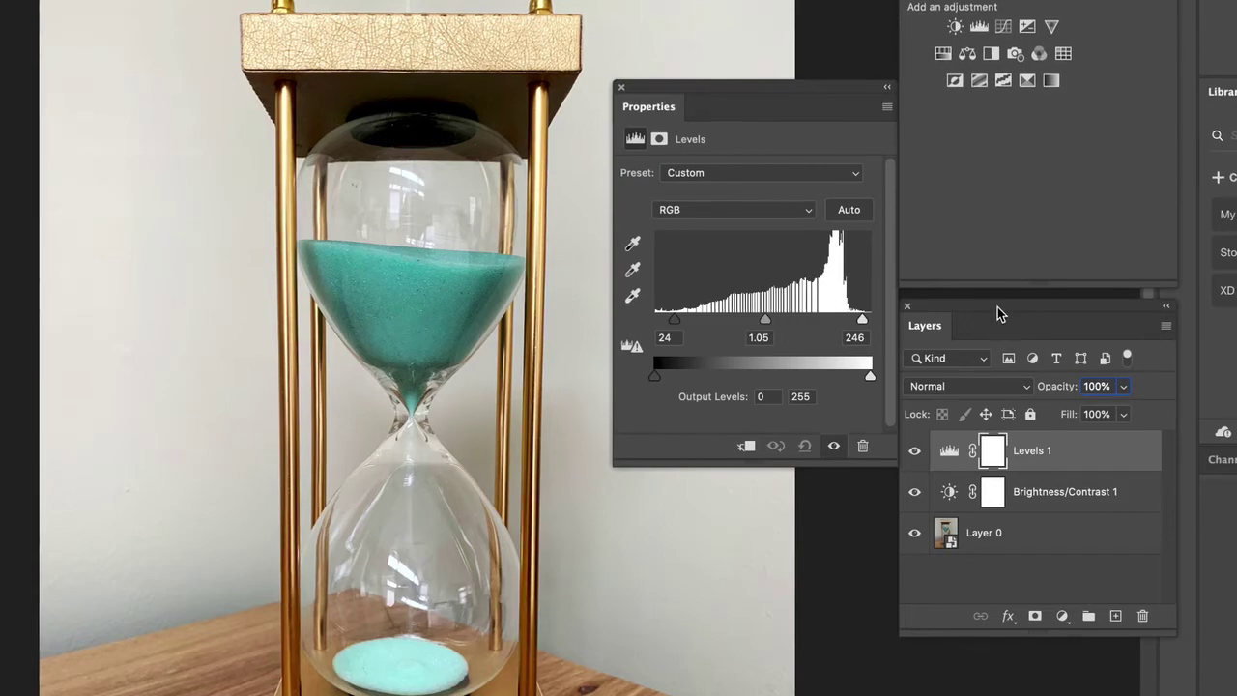
left_click_drag(1000, 312, 999, 333)
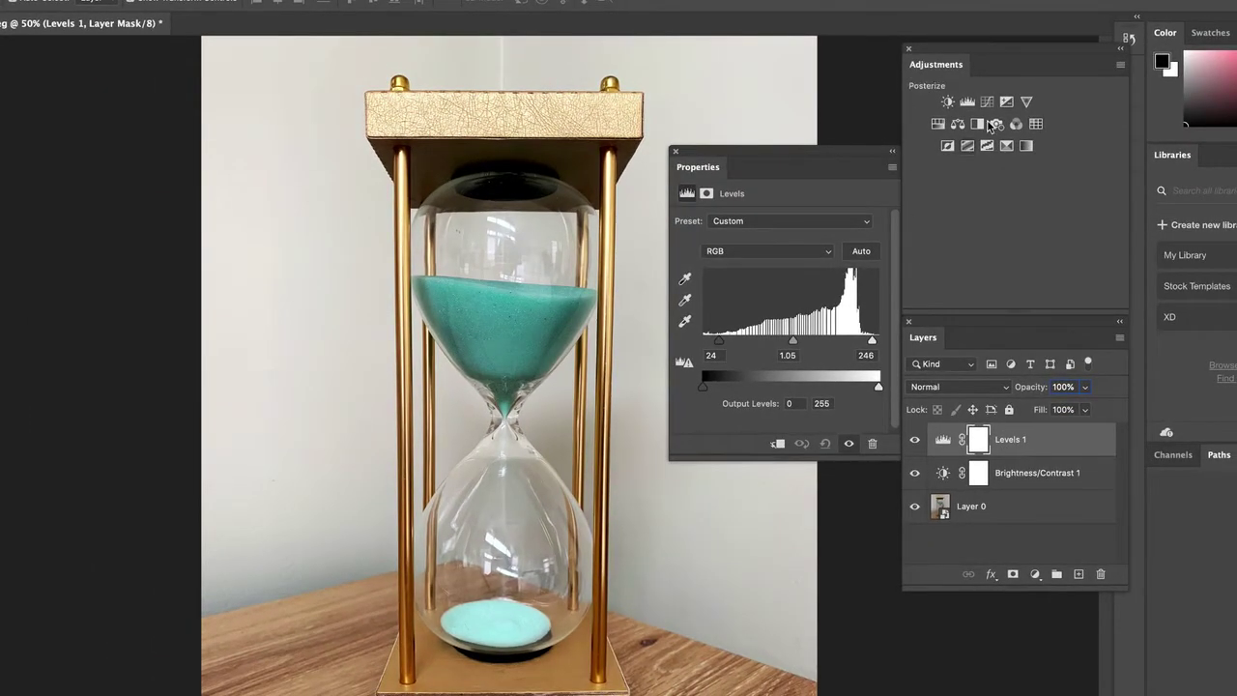
mouse_move(1025, 437)
left_mouse_down()
mouse_move(1041, 440)
mouse_move(1039, 543)
mouse_move(1040, 440)
left_mouse_up()
- Examine the properties of Layer 0 and both adjustment layers, and the adjustment commands that apply directly to the image
left_click(995, 510)
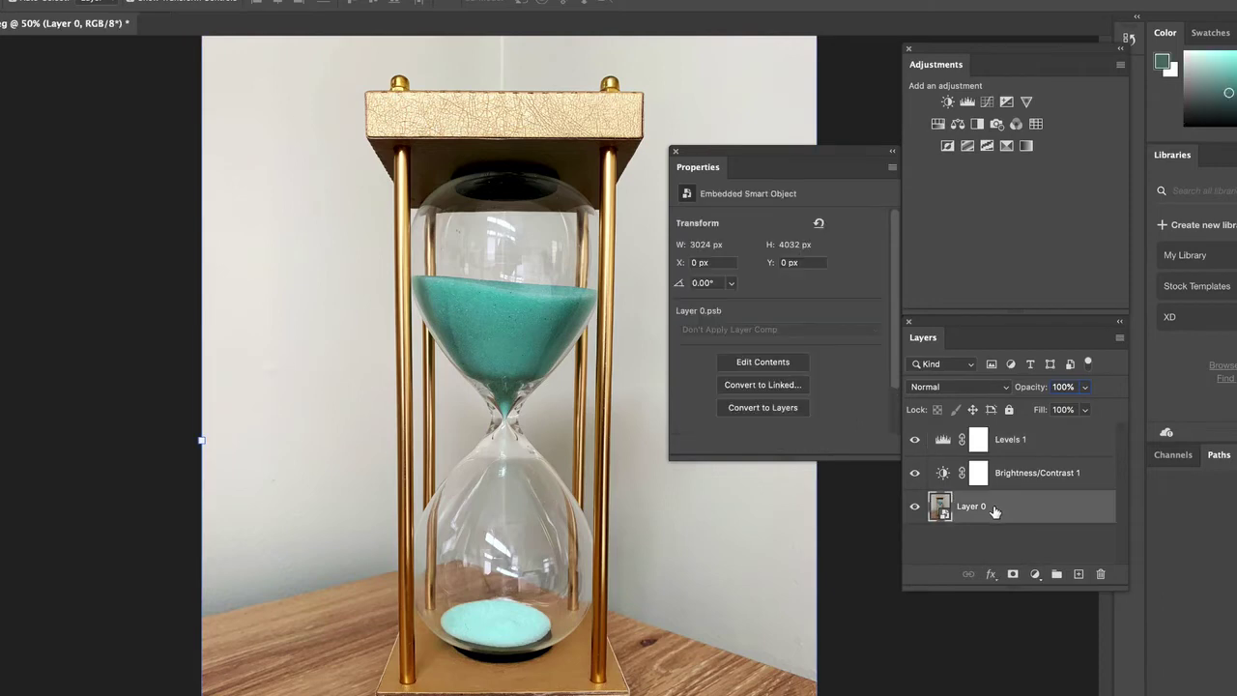
left_click(1010, 442)
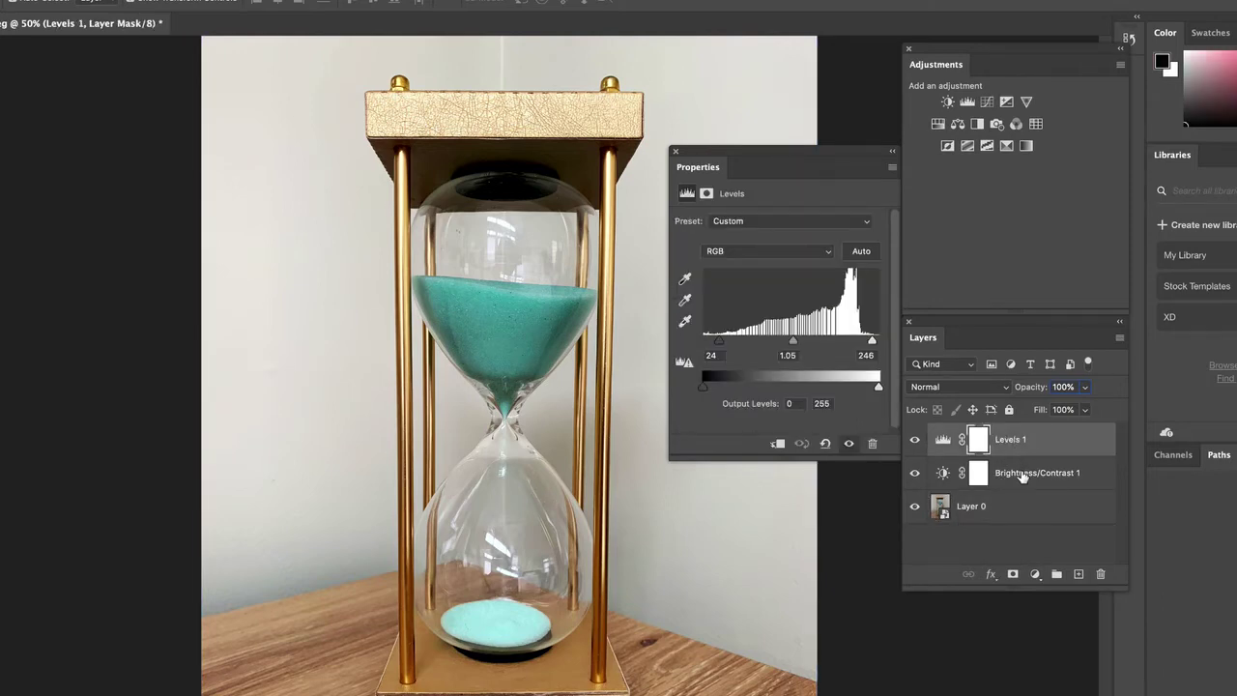
left_click(1023, 476)
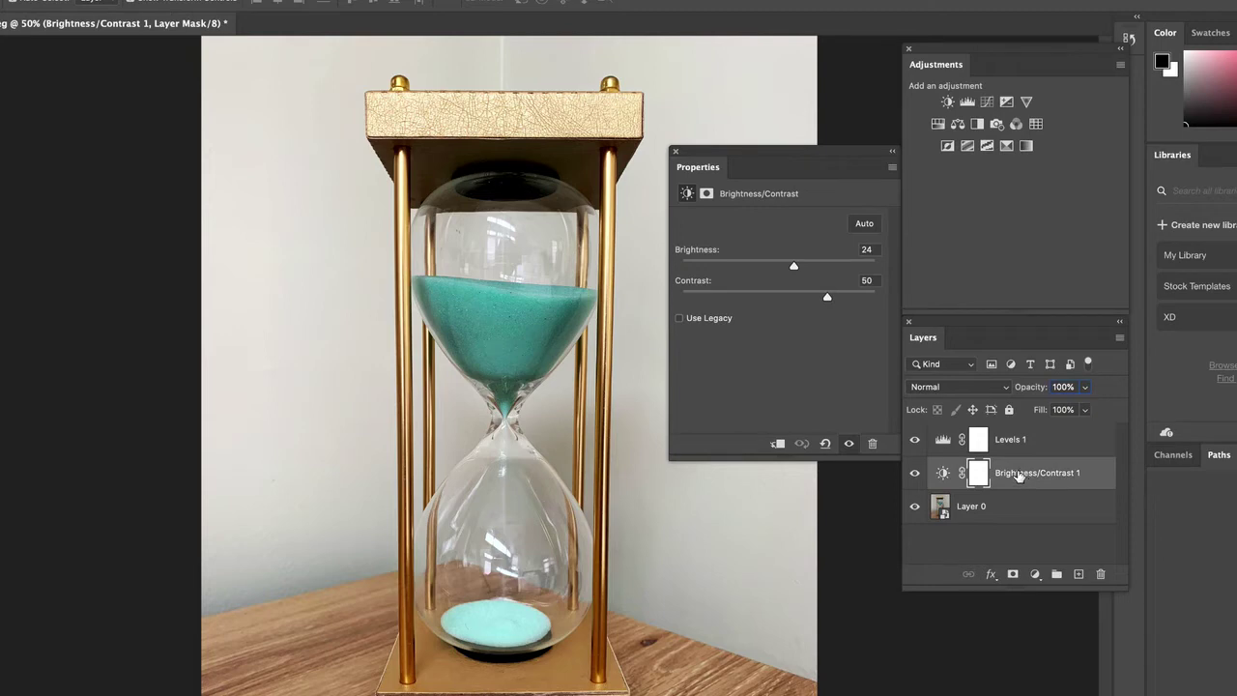
left_click(1001, 517)
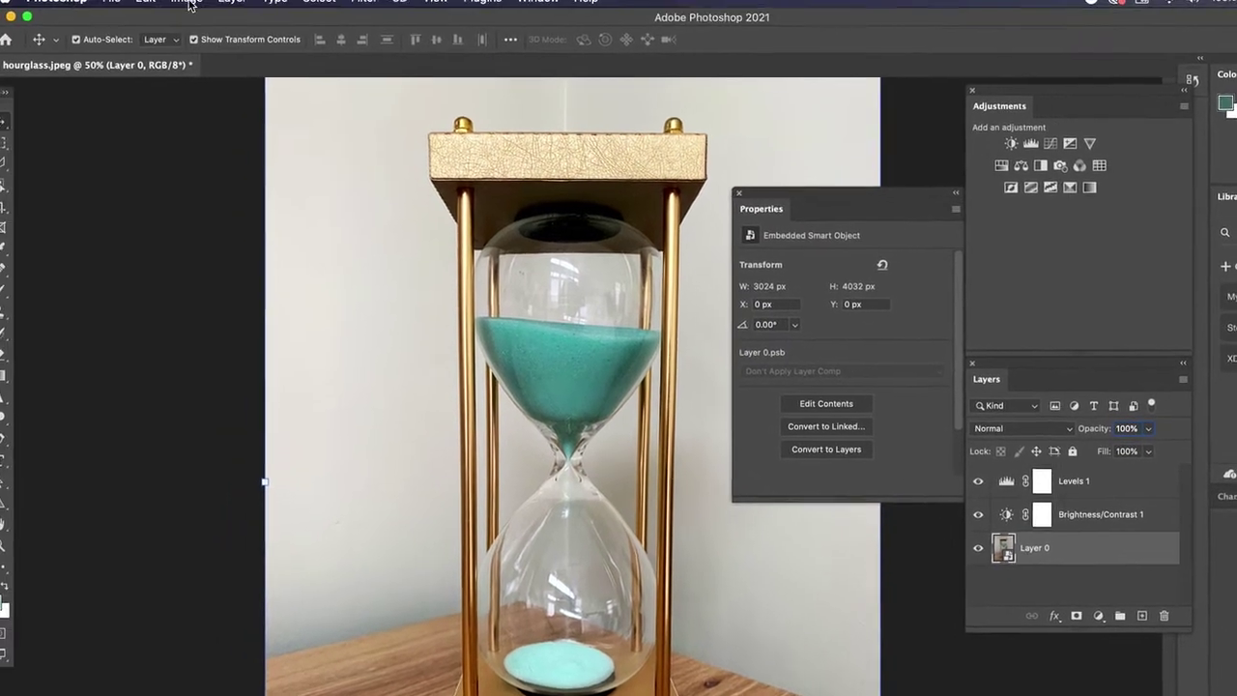
left_click(203, 8)
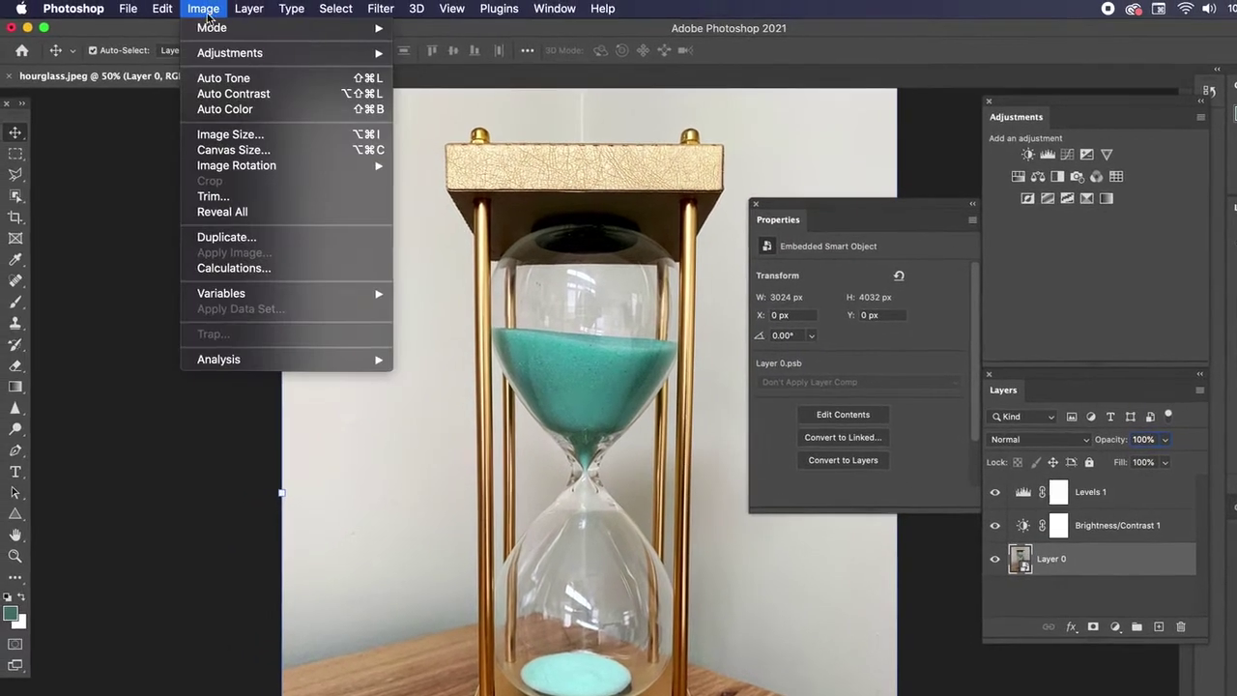
mouse_move(223, 58)
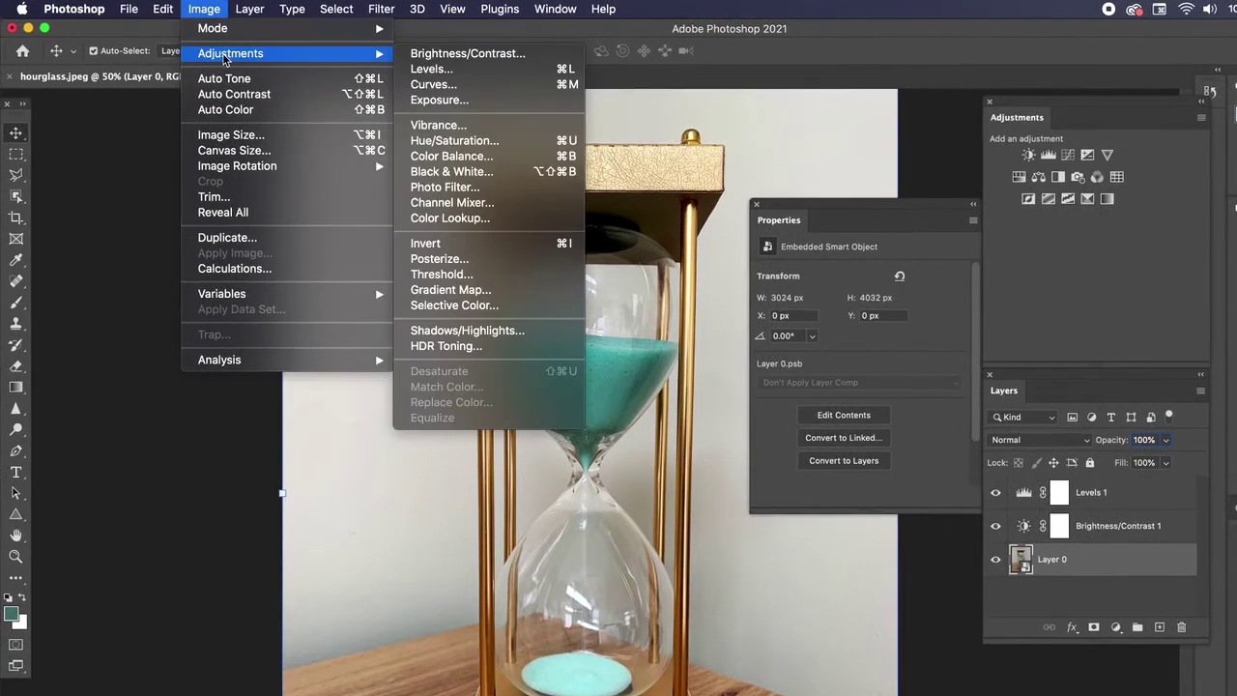
left_click(459, 157)
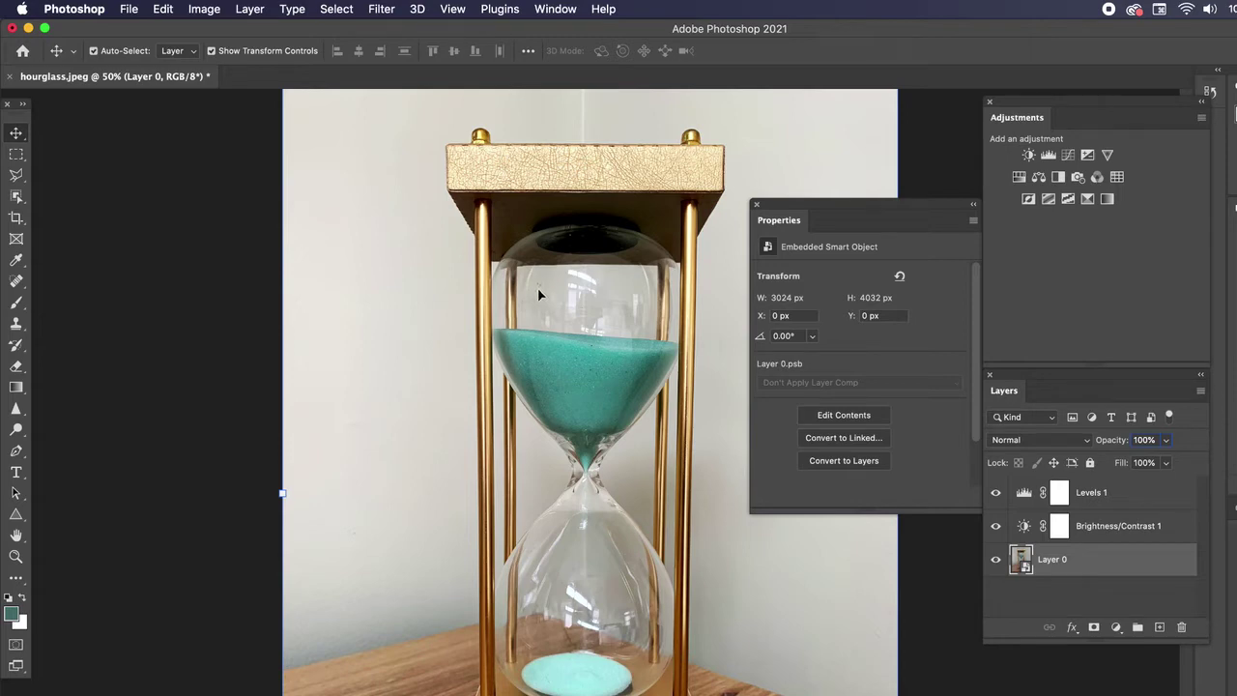
left_click(1114, 526)
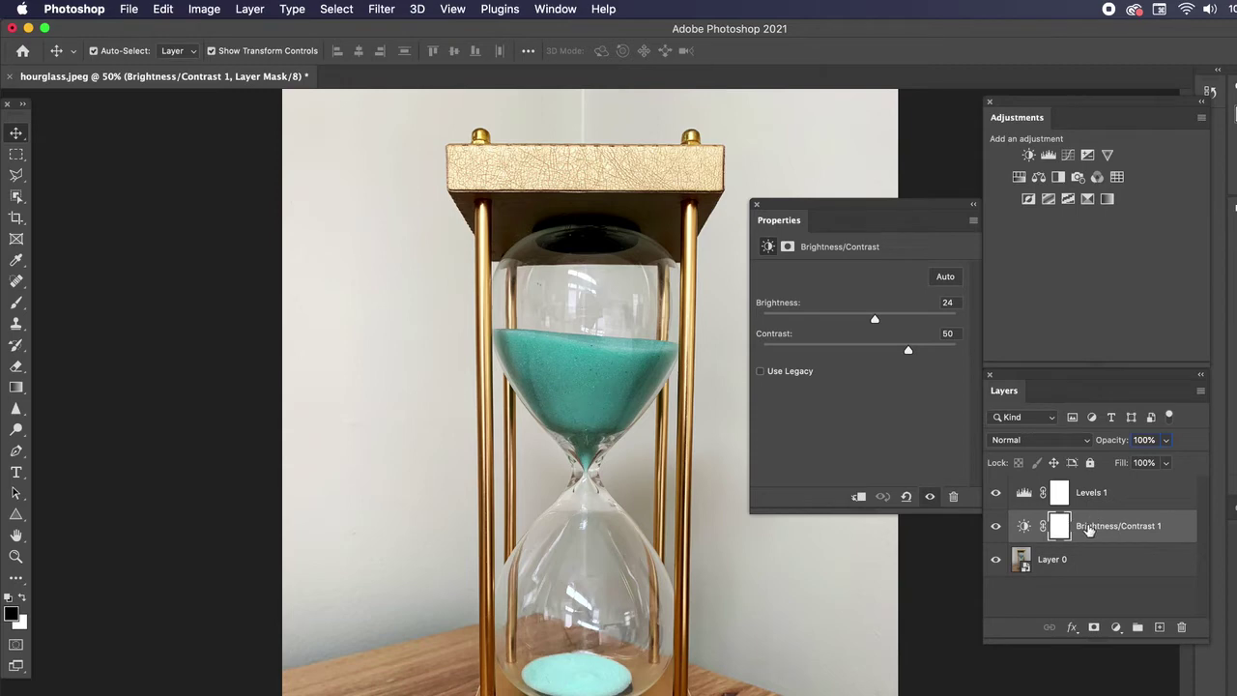
left_click(1099, 495)
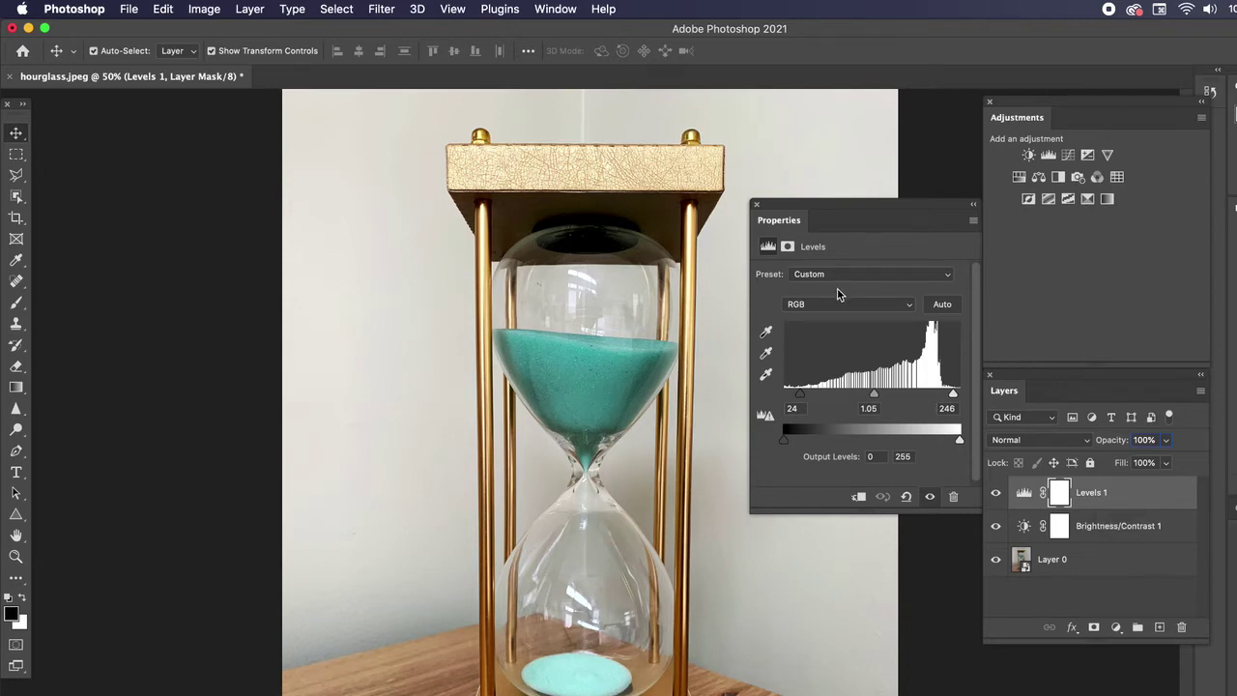
- Set the Levels shadow input to 15 and highlight input to 249, and add a Curves adjustment layer above Levels 1
left_click_drag(801, 395, 792, 395)
left_click_drag(953, 397, 956, 395)
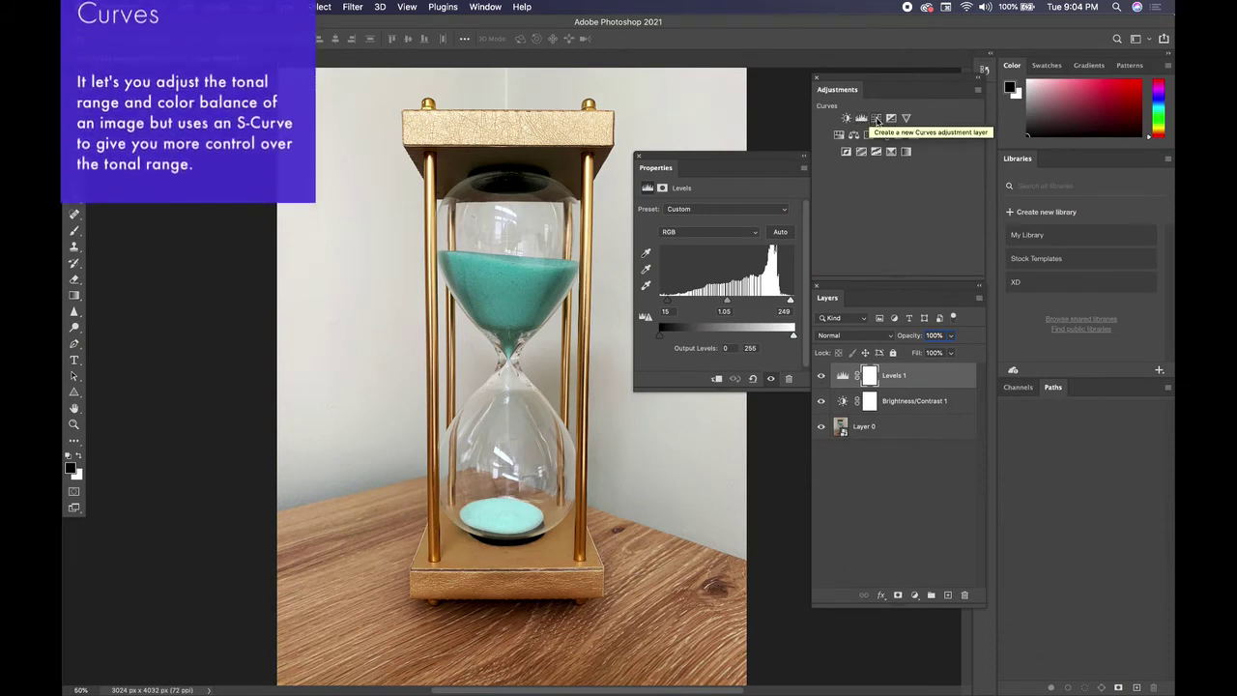
left_click(877, 119)
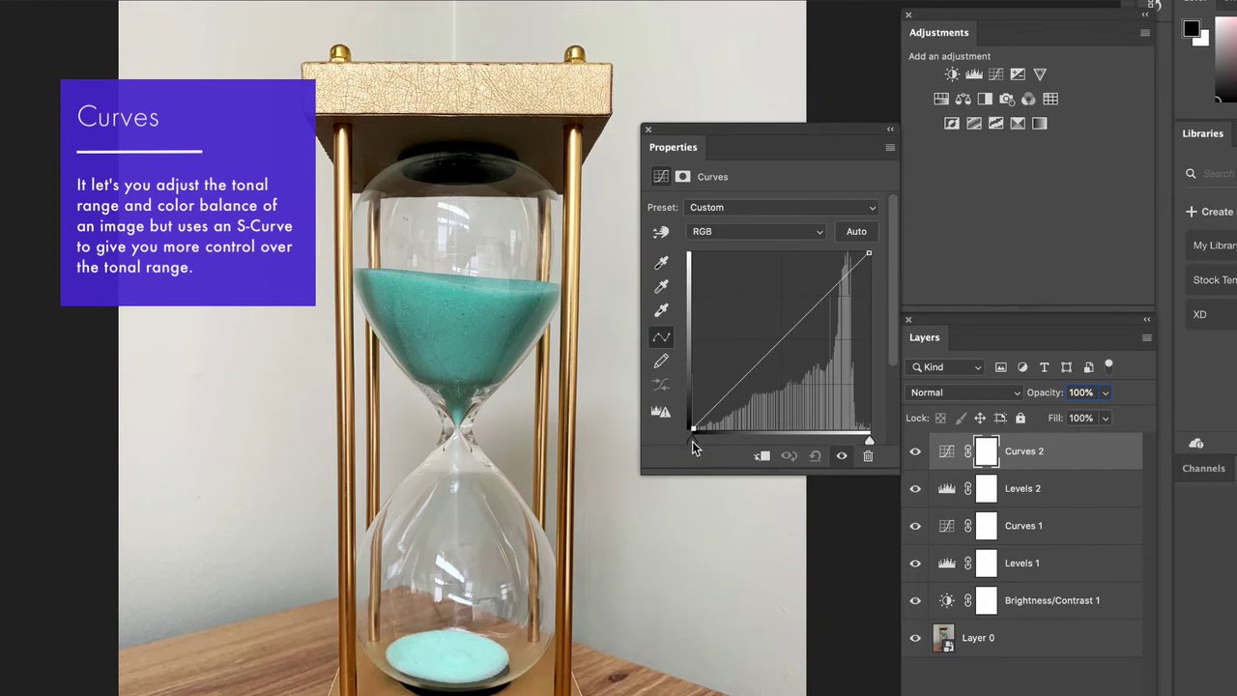
- Try a multi-point tone curve on Curves 2 that lifts the shadows, anchors the midtones and slightly raises the highlights
left_click(692, 443)
mouse_move(692, 443)
left_mouse_down()
mouse_move(740, 442)
mouse_move(679, 432)
left_mouse_up()
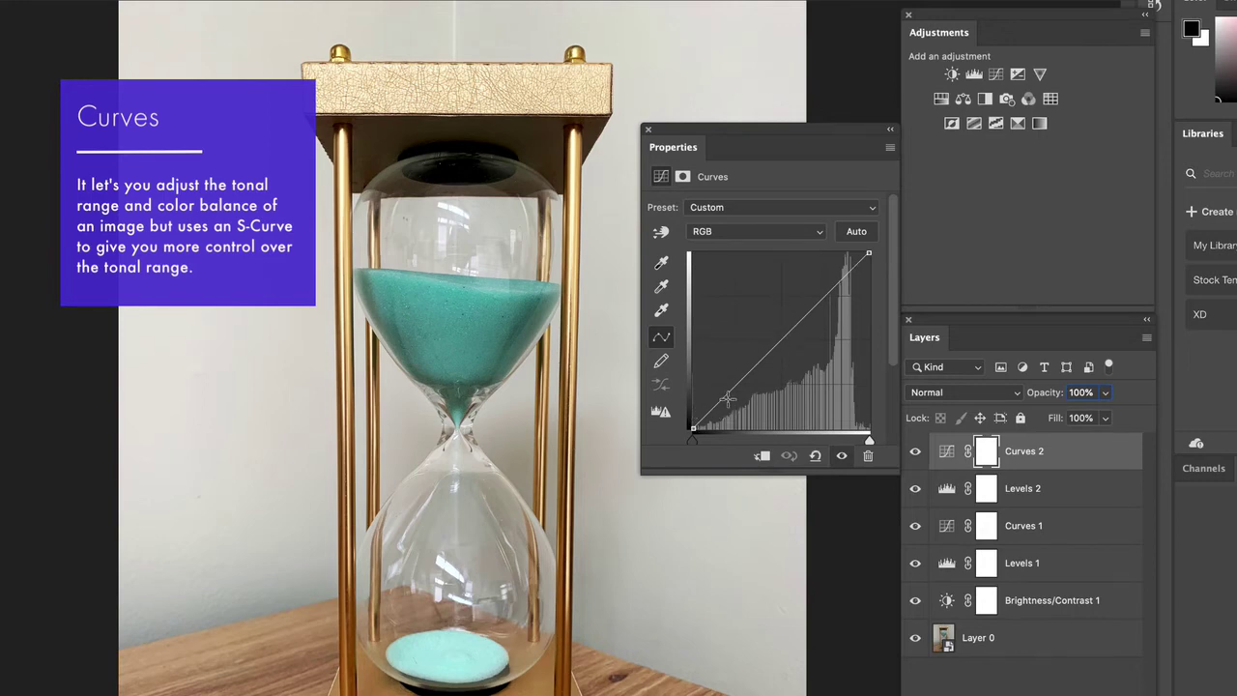
mouse_move(714, 404)
left_mouse_down()
mouse_move(712, 376)
mouse_move(707, 409)
left_mouse_up()
left_click(712, 406)
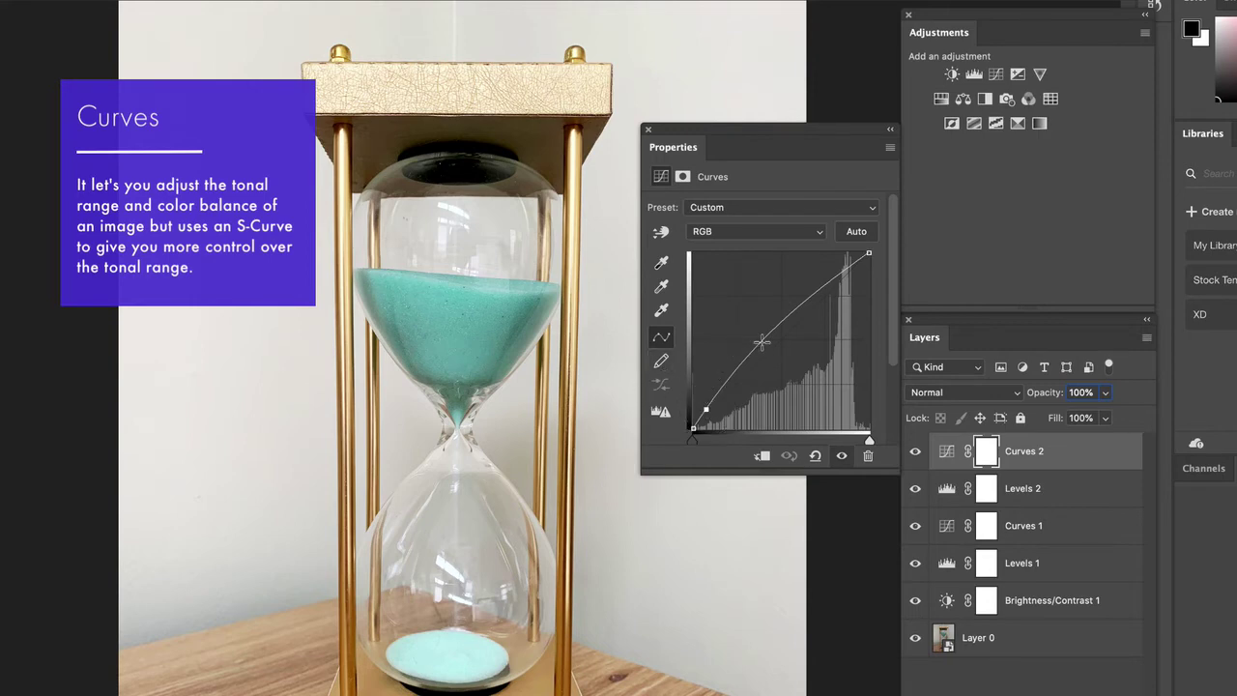
mouse_move(773, 332)
left_mouse_down()
mouse_move(767, 307)
mouse_move(772, 348)
left_mouse_up()
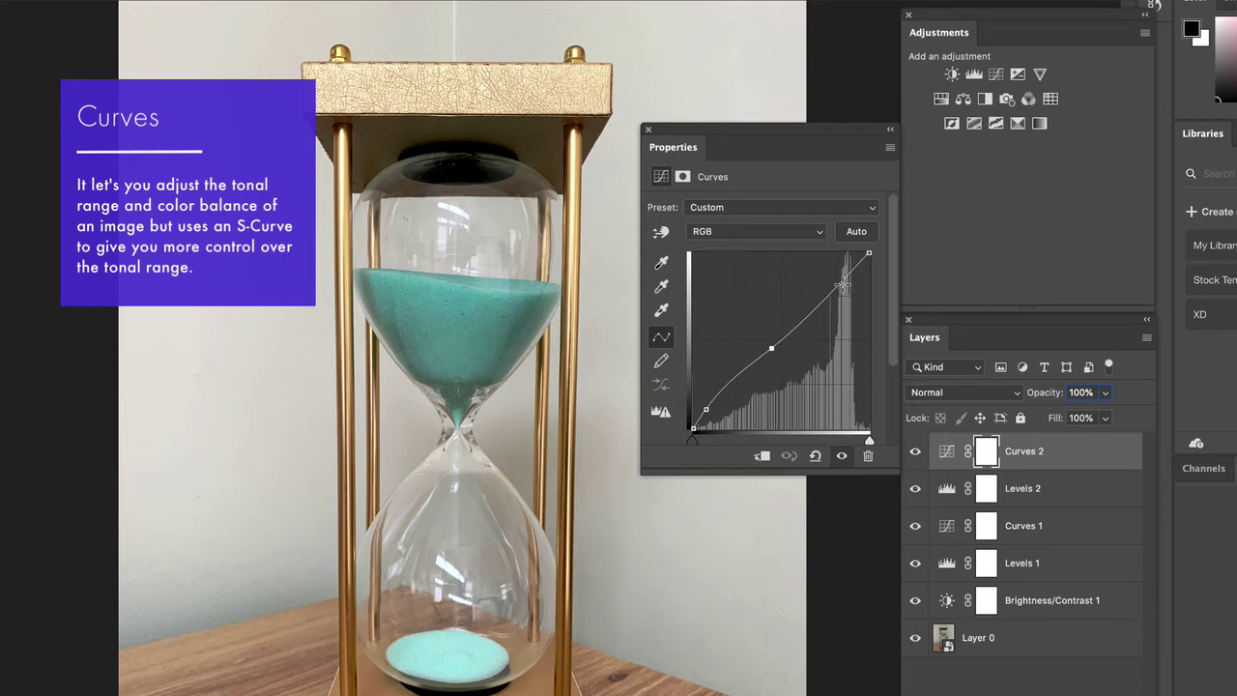
mouse_move(844, 283)
left_mouse_down()
mouse_move(842, 295)
mouse_move(840, 253)
mouse_move(836, 282)
left_mouse_up()
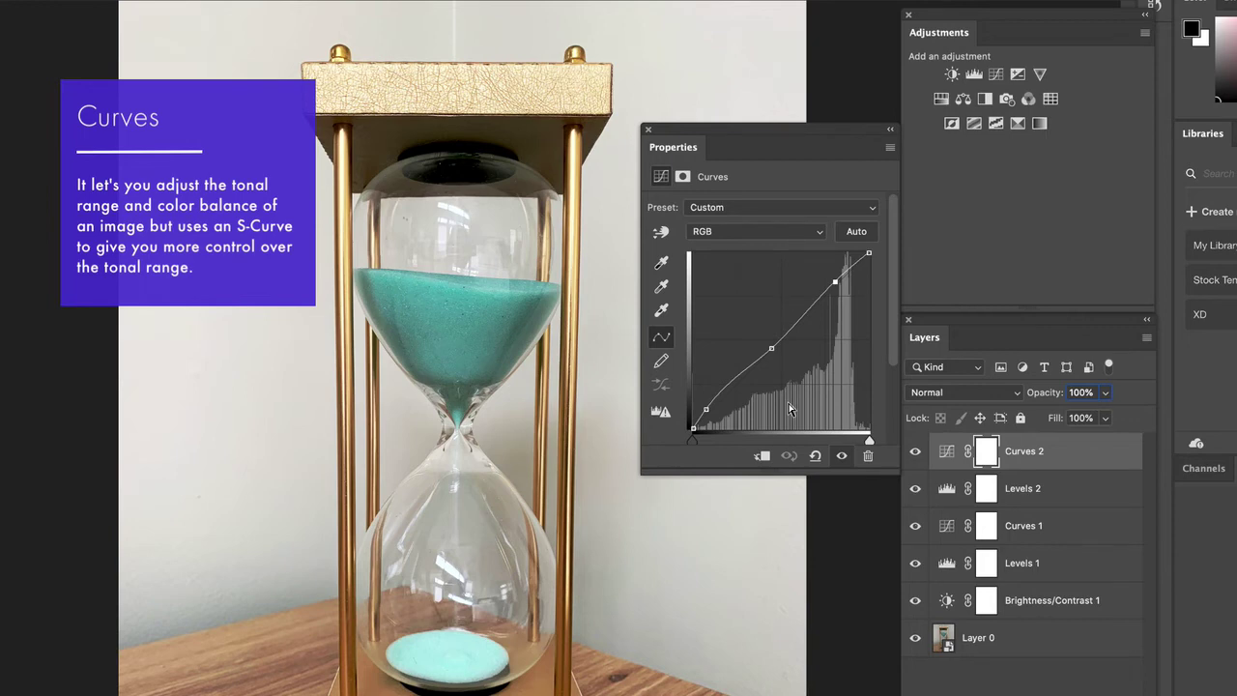
mouse_move(801, 308)
left_mouse_down()
mouse_move(812, 319)
mouse_move(806, 307)
left_mouse_up()
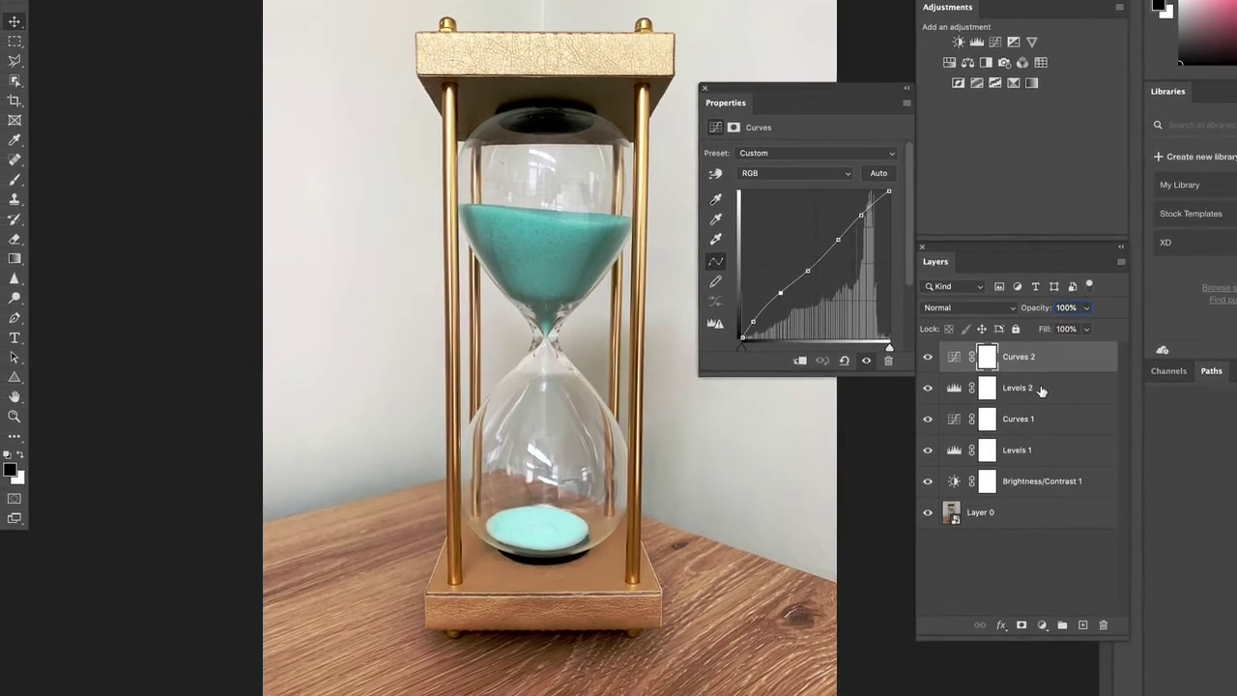
- Delete the surplus Levels 2 and Curves 2 adjustment layers, keeping Curves 1 at the top of the stack
left_click_drag(1044, 395, 1103, 624)
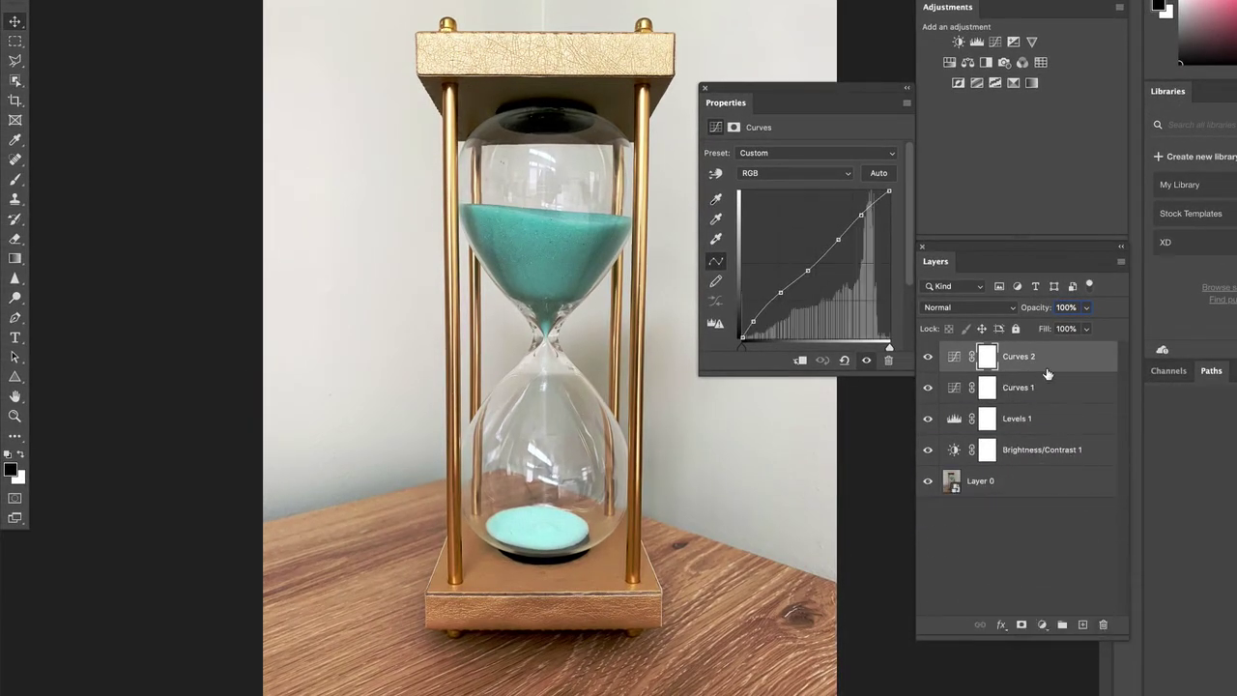
left_click_drag(1048, 374, 1103, 624)
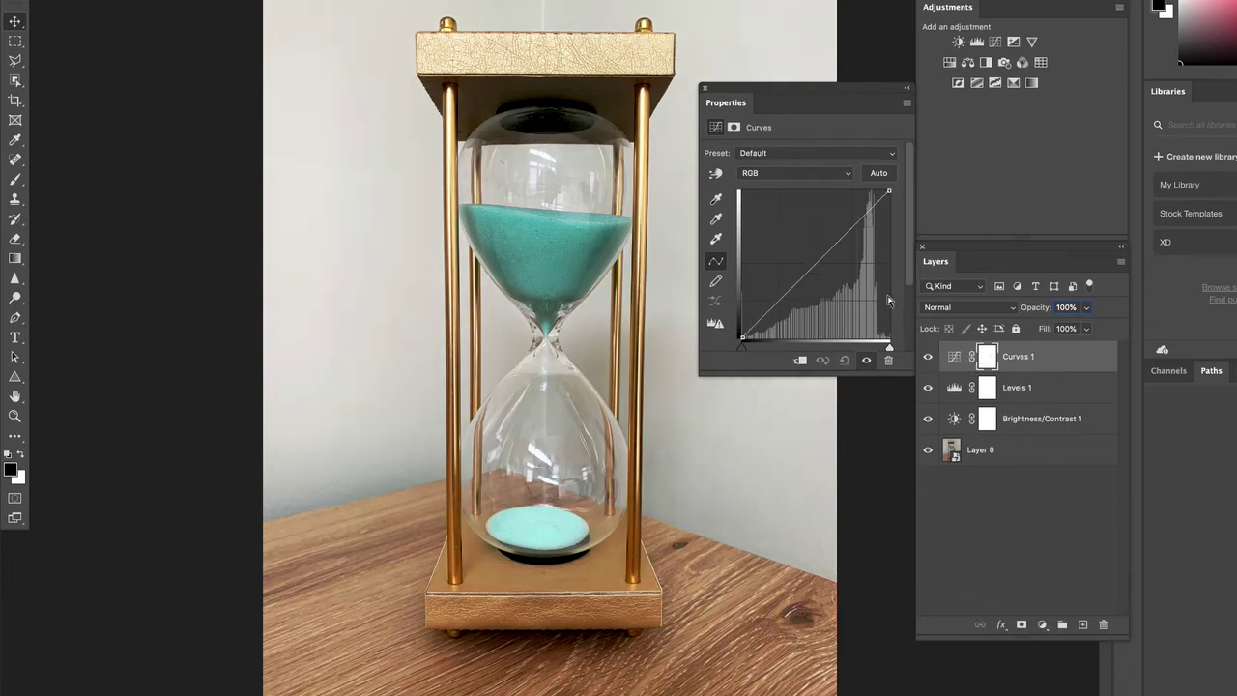
- Place shadow, midtone and highlight points along the Curves 1 curve and raise the highlights slightly
left_click(813, 266)
left_click(783, 296)
left_click(762, 317)
left_click(872, 209)
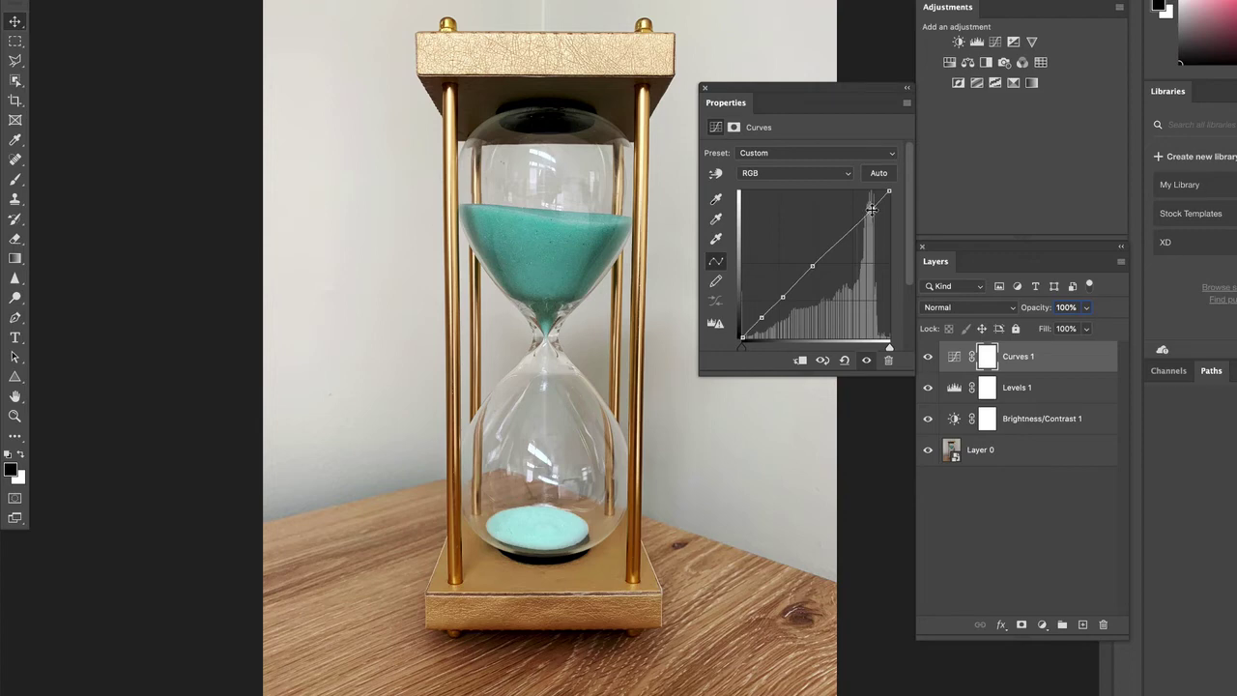
mouse_move(873, 208)
left_mouse_down()
mouse_move(864, 217)
mouse_move(872, 204)
left_mouse_up()
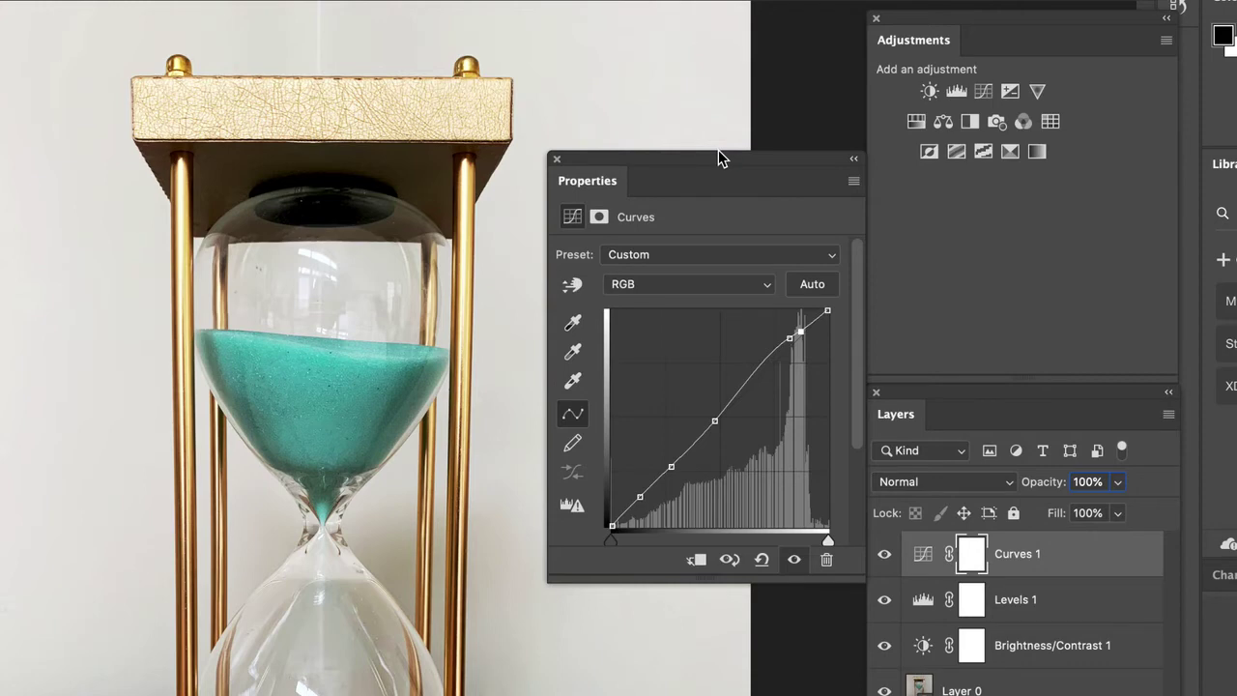
- Add an Exposure adjustment layer to the hourglass photo, and try very bright and very dark exposures before returning the value to 0.00
left_click(1010, 93)
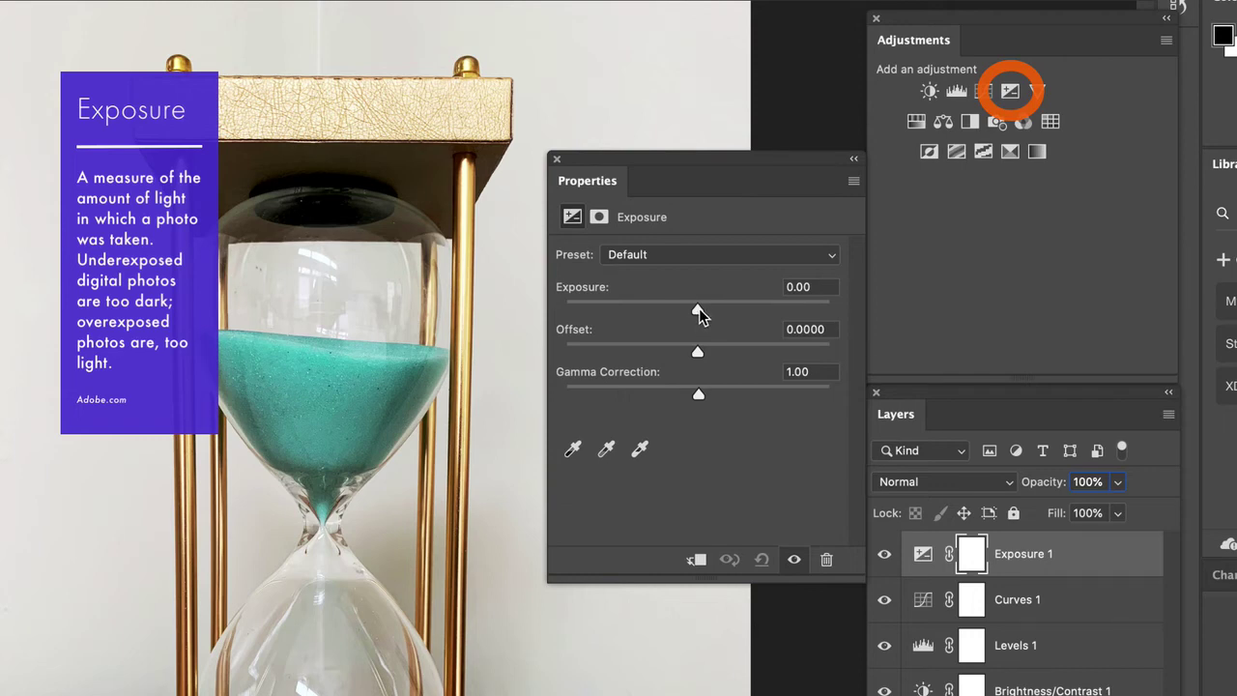
left_click_drag(699, 309, 800, 316)
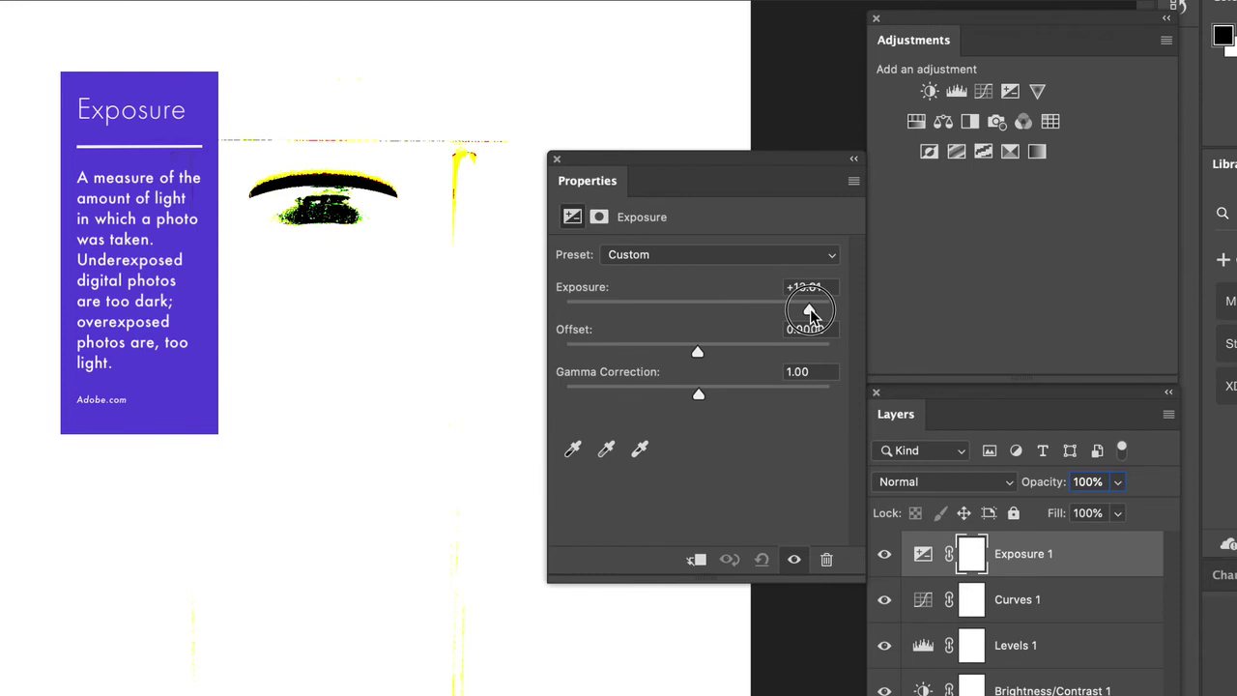
left_click_drag(810, 308, 566, 307)
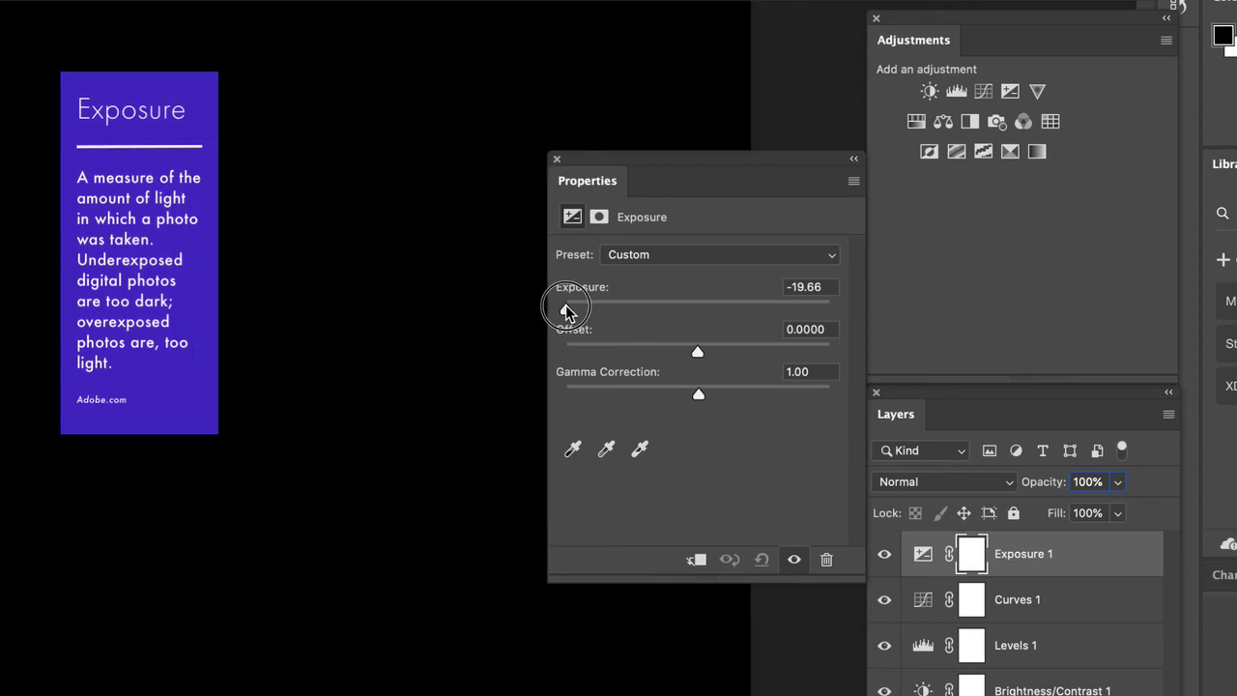
left_click_drag(567, 310, 699, 311)
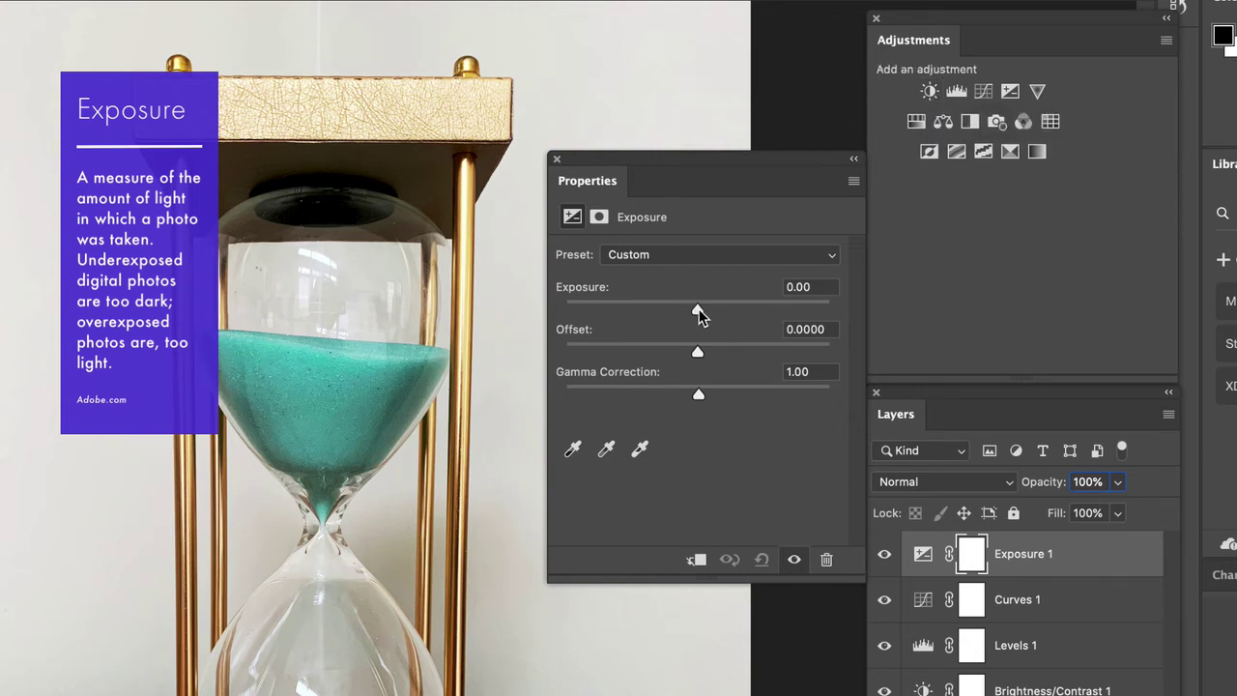
left_click_drag(700, 311, 699, 309)
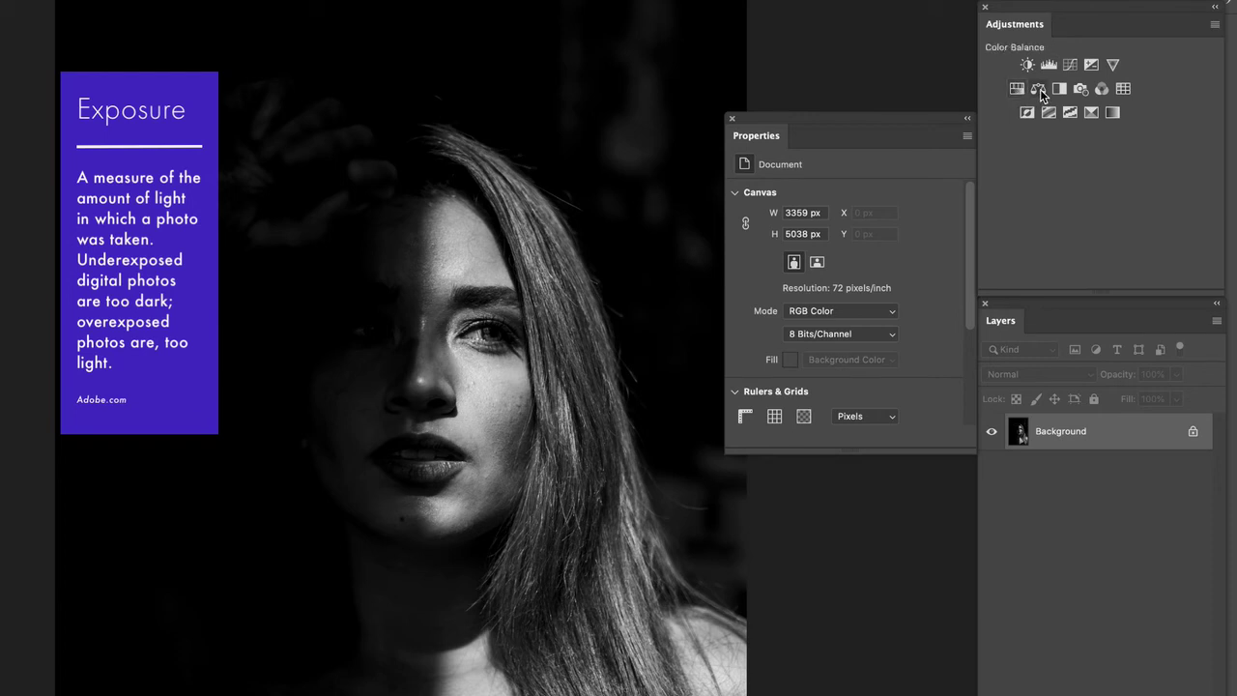
- Add an Exposure adjustment layer above the portrait's Background layer, trying an exposure of +2.52 and settling on +0.39
left_click(1091, 65)
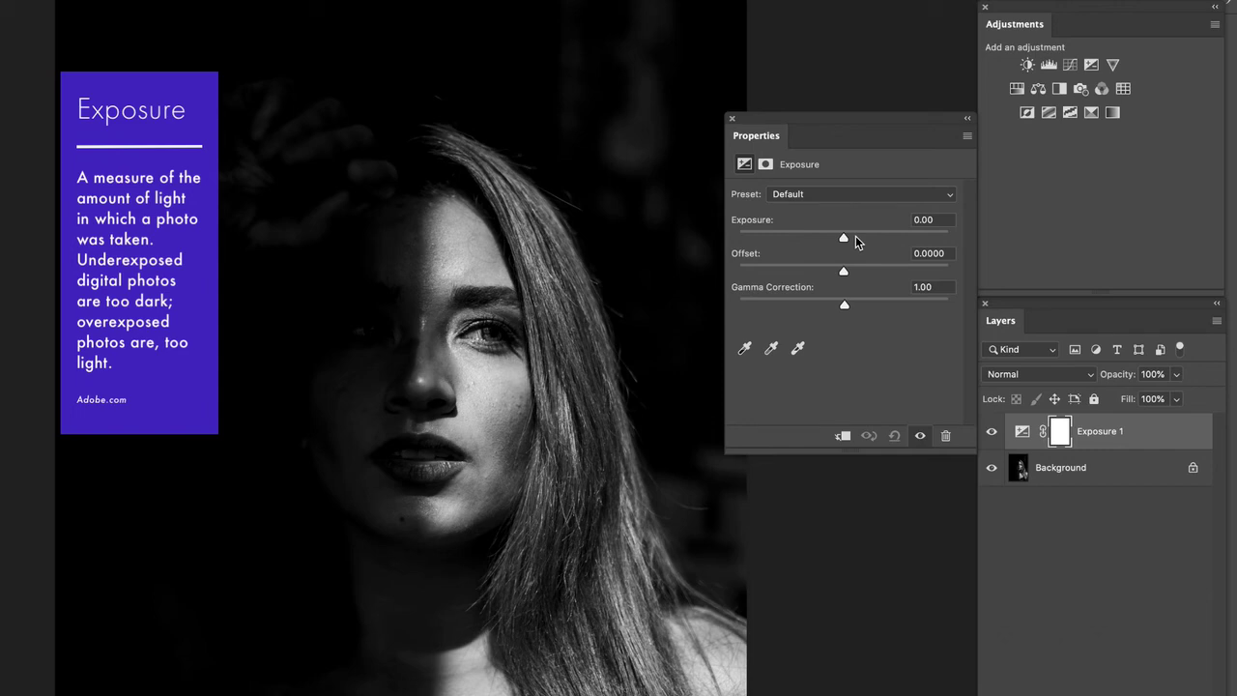
left_click_drag(846, 236, 884, 244)
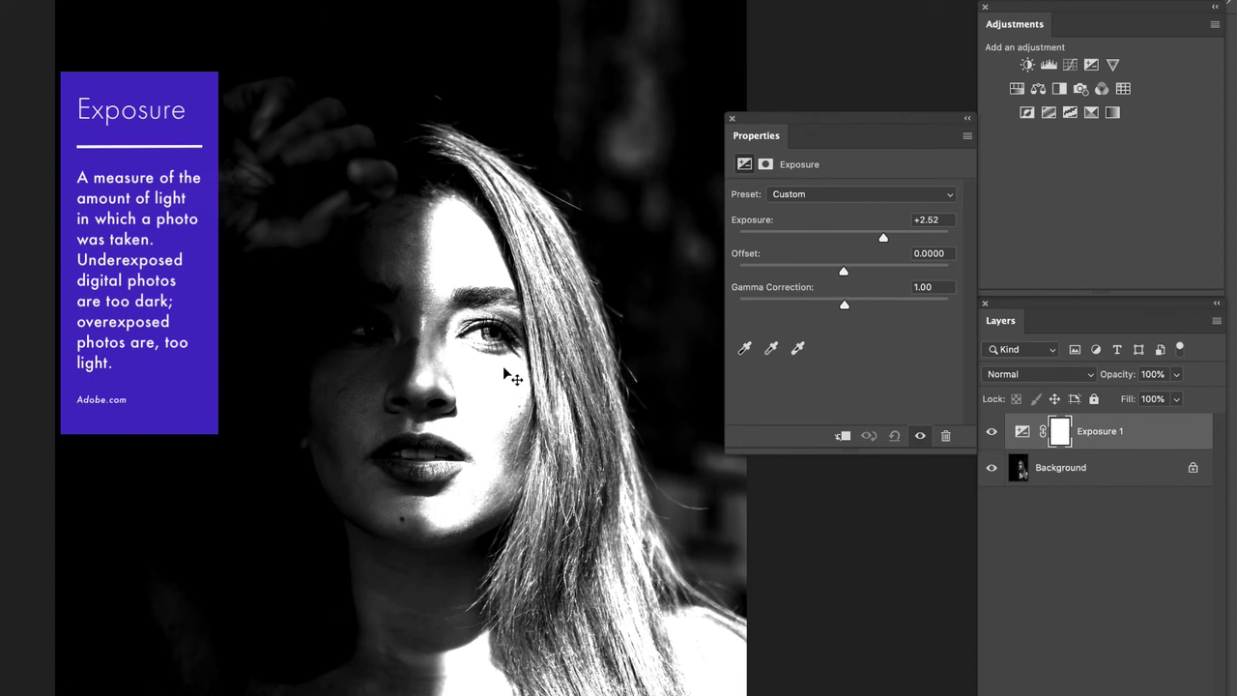
left_click(852, 240)
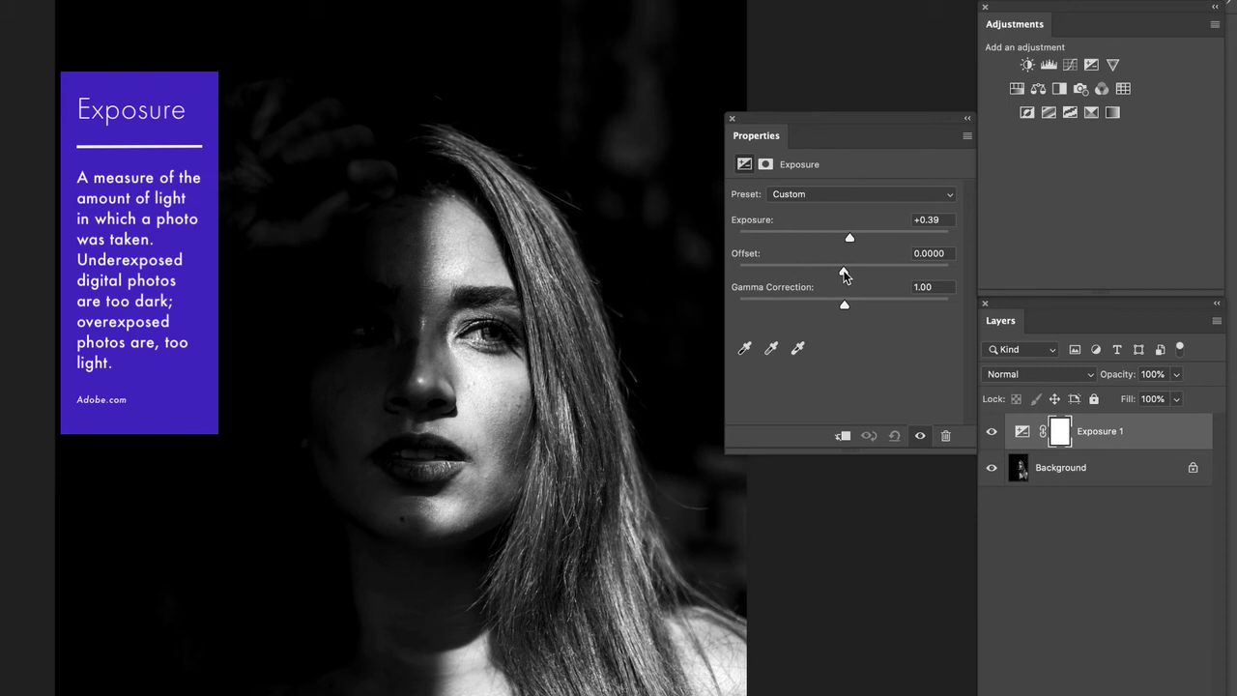
- Try offset values of +0.1597 and +0.0042 and a gamma correction of 1.10 on the portrait's Exposure layer
left_click_drag(844, 274, 878, 273)
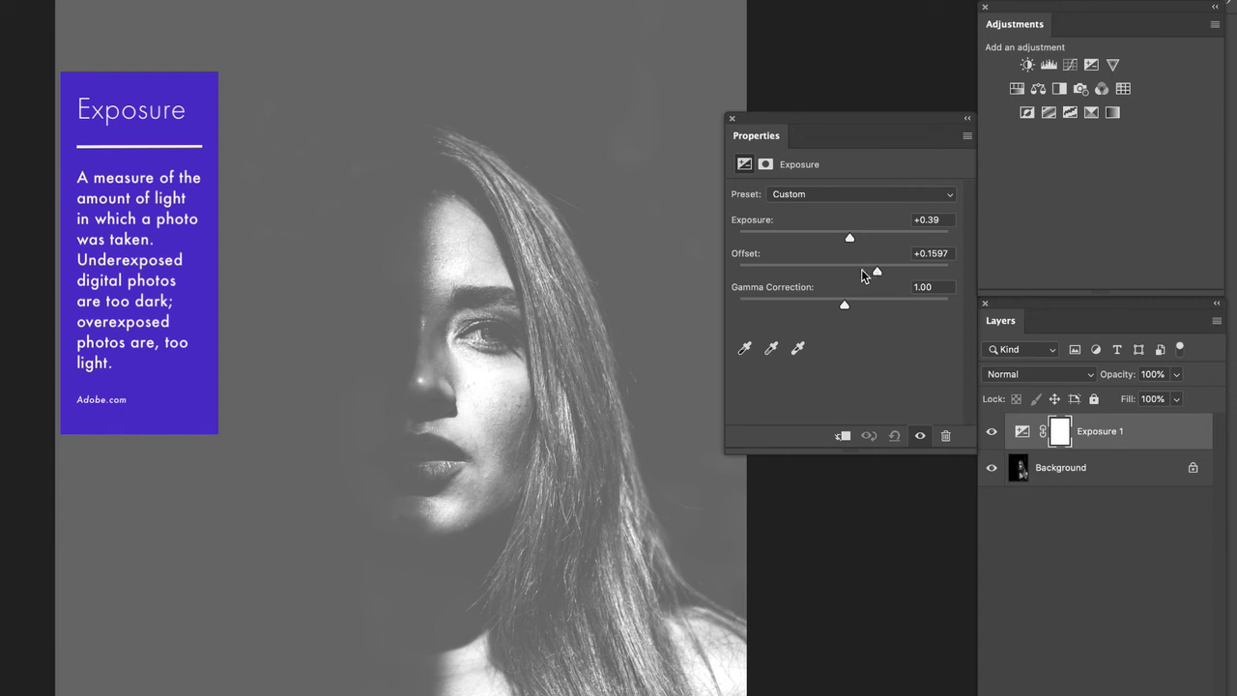
left_click_drag(881, 268, 846, 279)
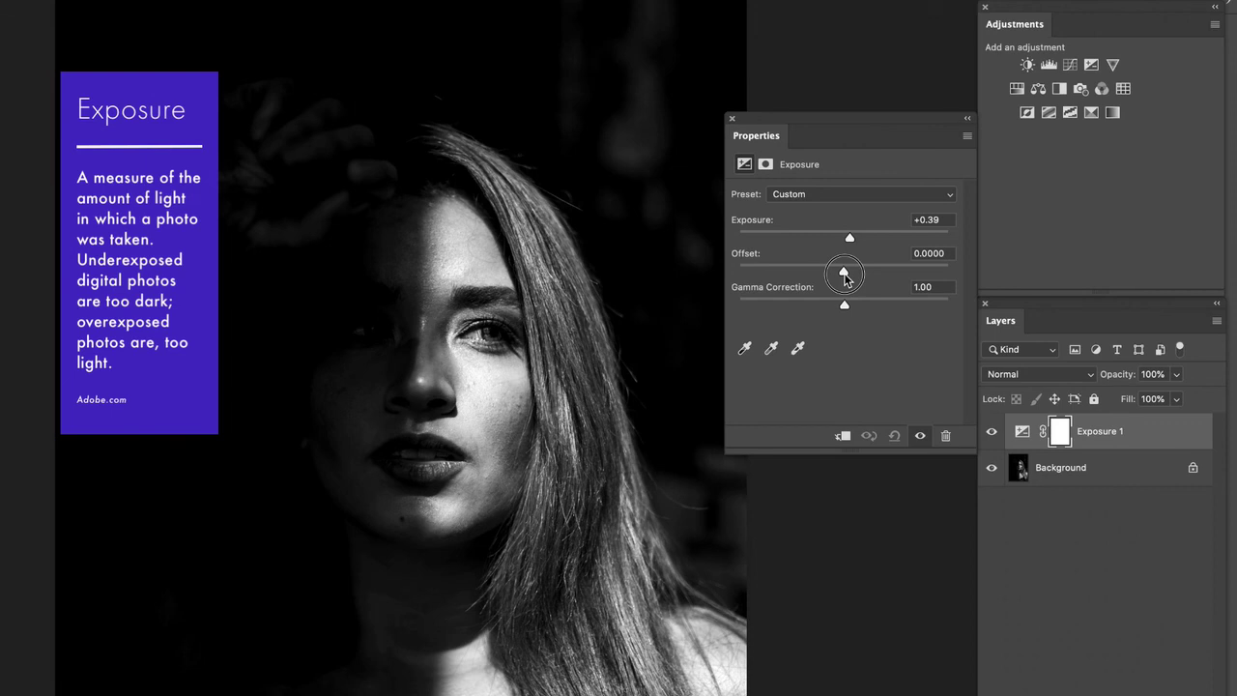
left_click_drag(845, 279, 846, 280)
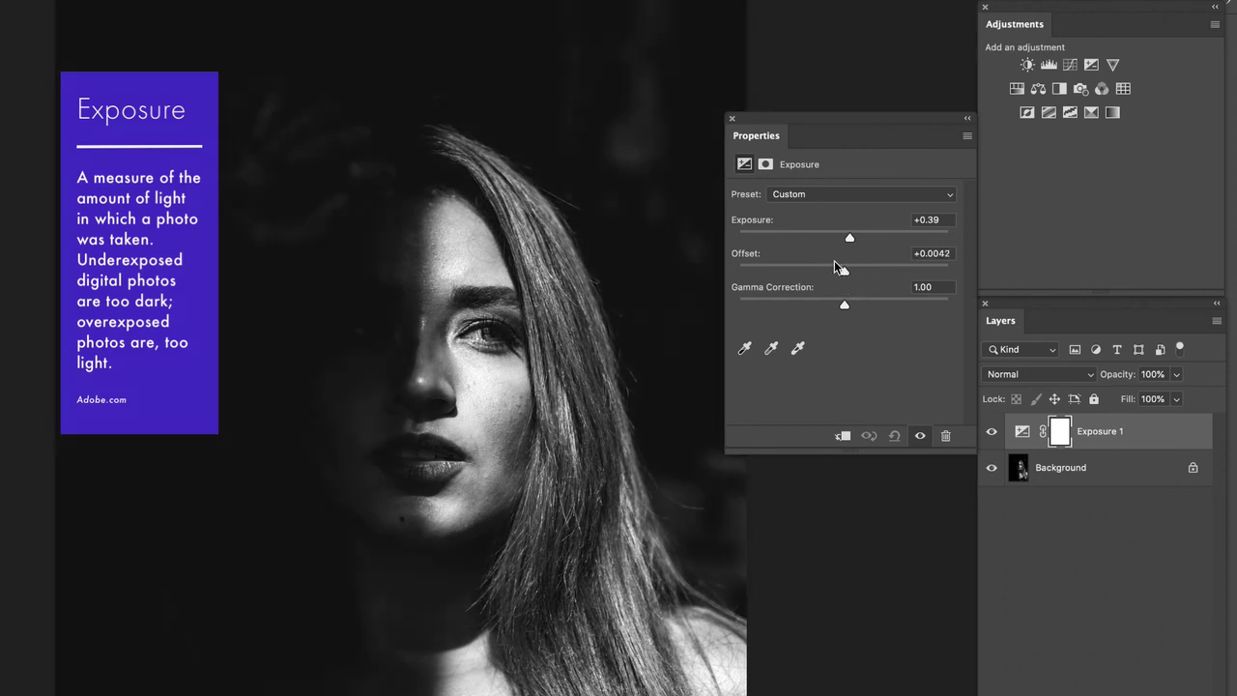
left_click(837, 306)
left_click(859, 303)
mouse_move(858, 304)
left_mouse_down()
mouse_move(829, 307)
mouse_move(879, 310)
mouse_move(838, 308)
left_mouse_up()
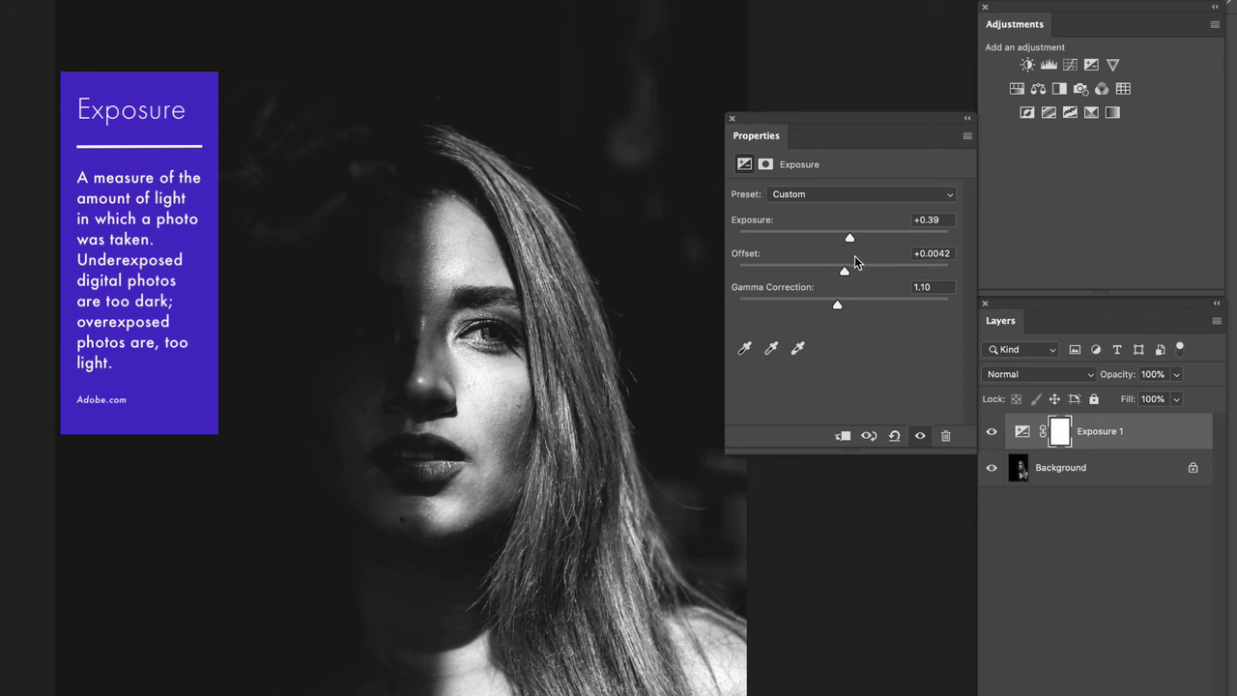
- Reset the portrait's Exposure adjustment to its defaults, and set exposure to +0.62 and gamma correction to 1.34
left_click(897, 440)
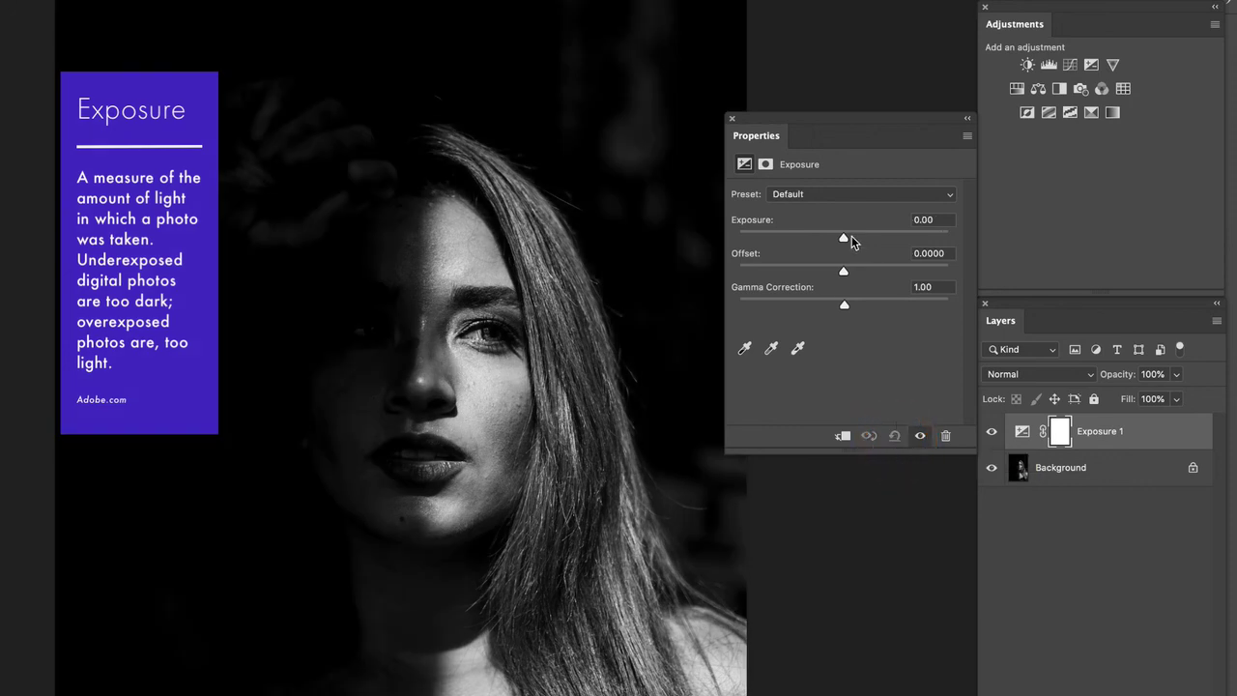
left_click_drag(850, 242, 855, 243)
left_click_drag(844, 305, 823, 309)
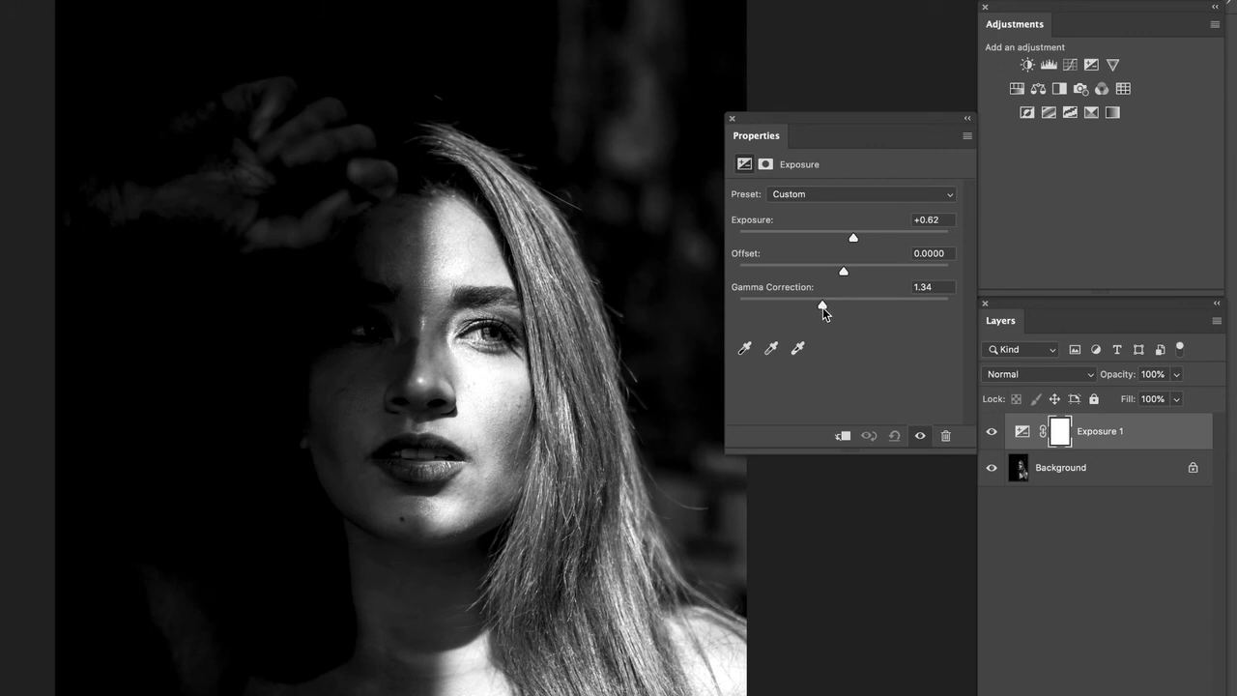